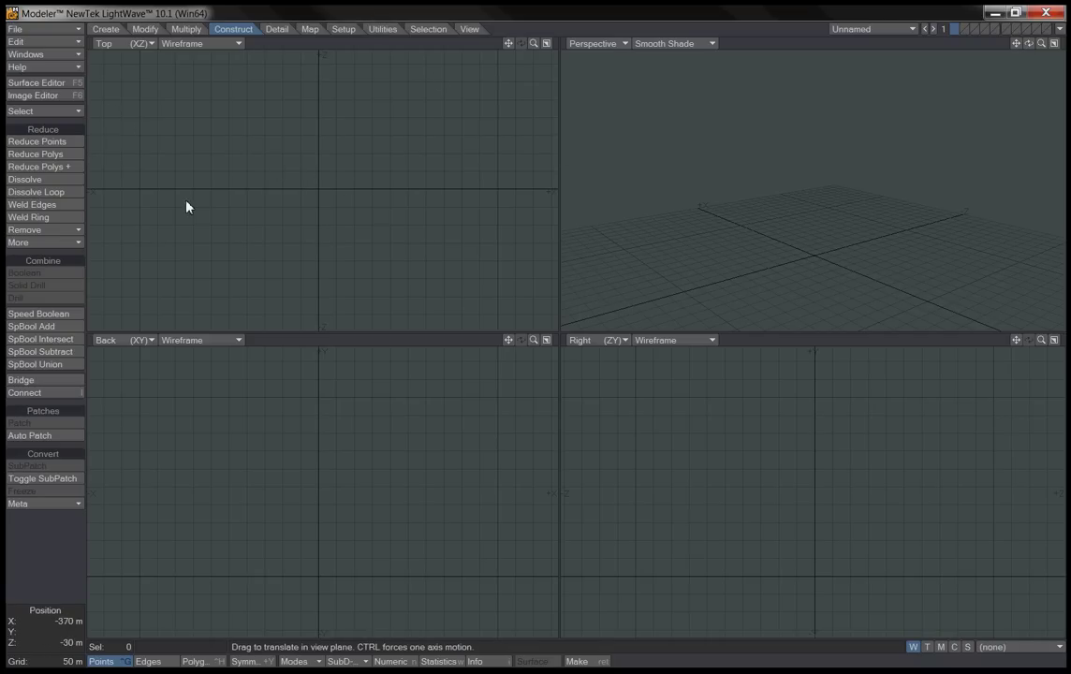
Load the v001 LightWave object of the scanned bust from the People folder.
click(52, 27)
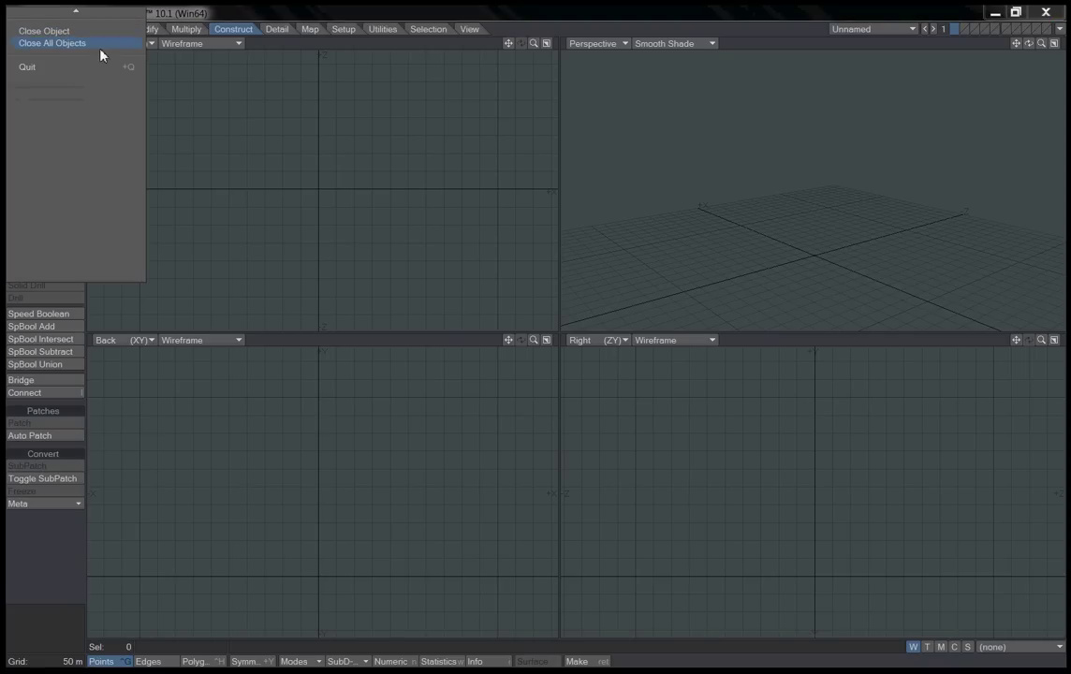
mouse_move(103, 7)
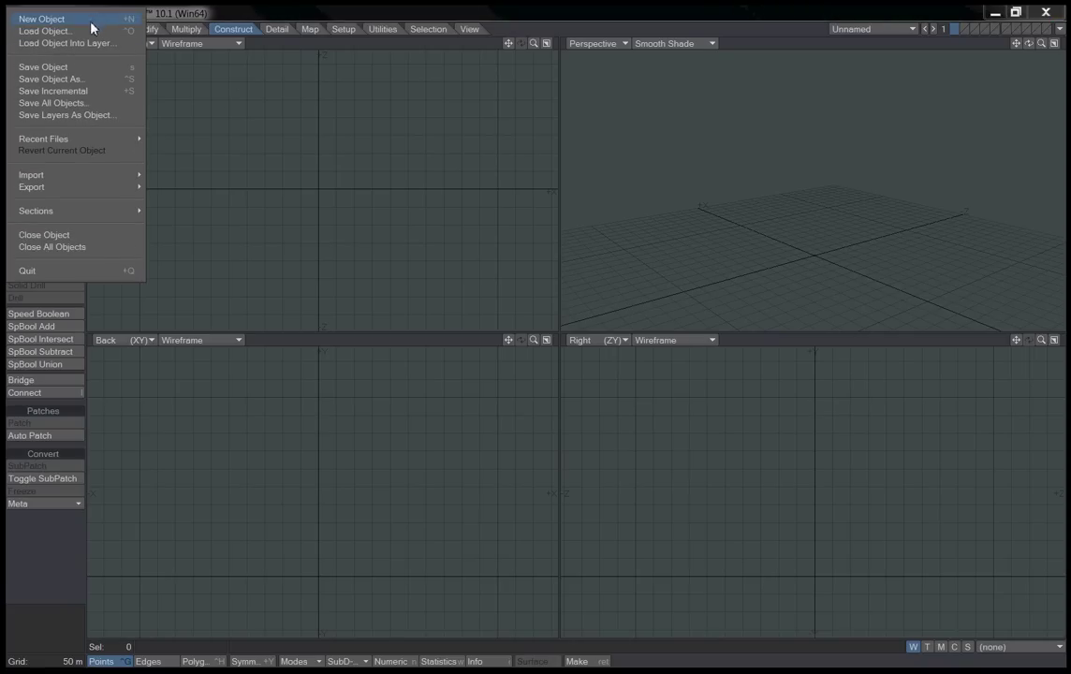
click(87, 30)
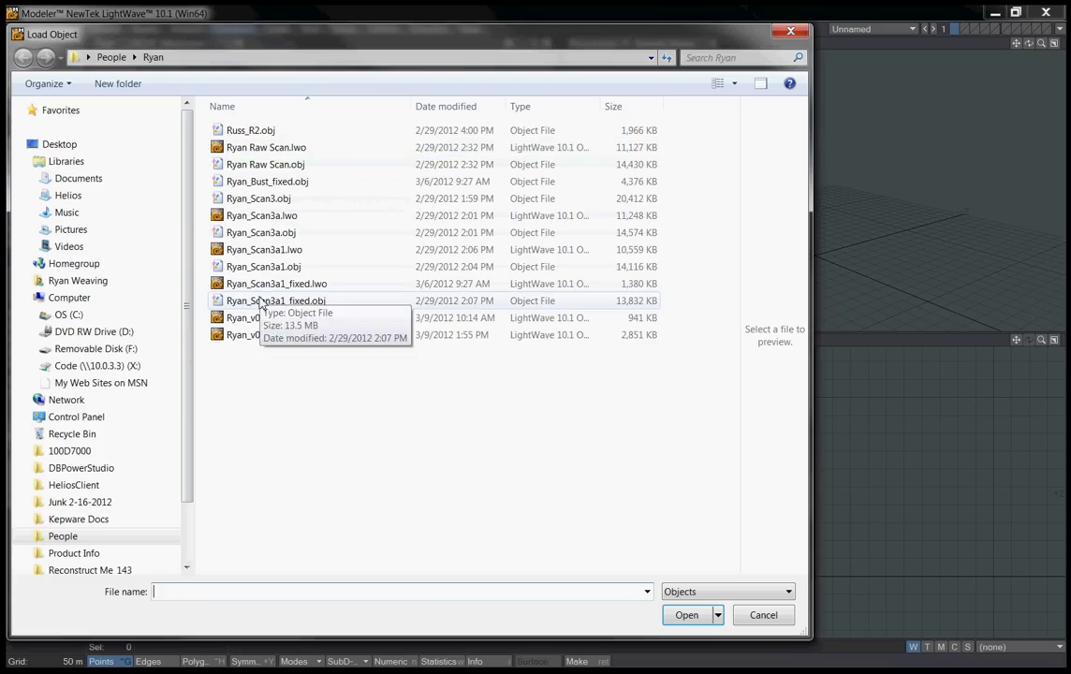
double_click(258, 318)
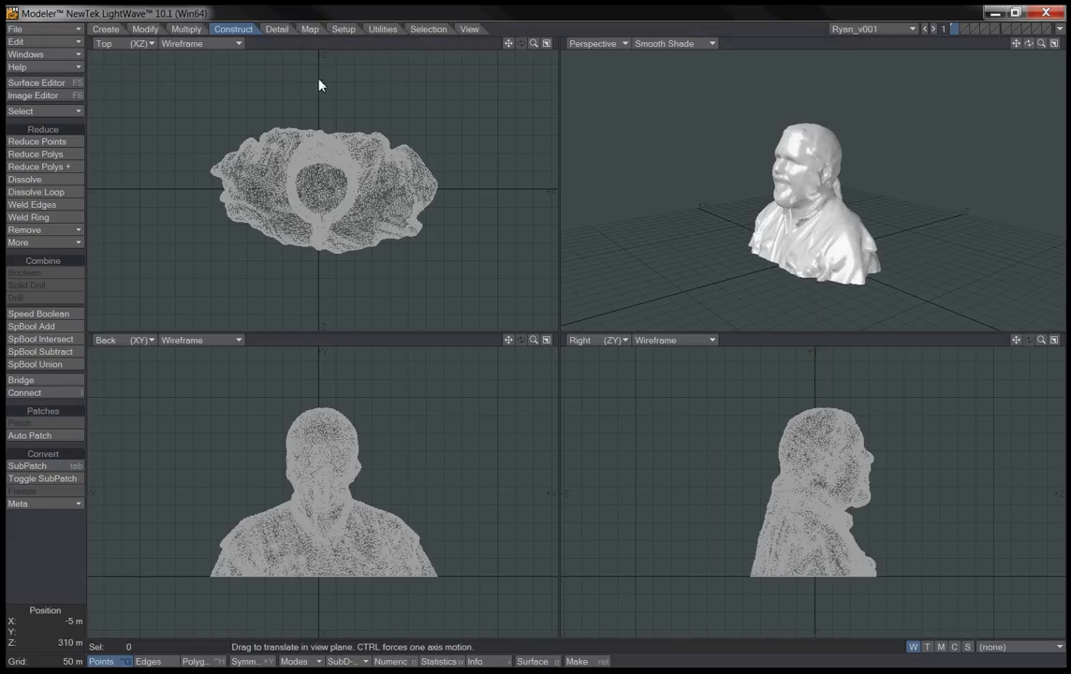
Move the whole bust about -3 m in X and 1 m in Z.
scroll(348, 106, up, 5)
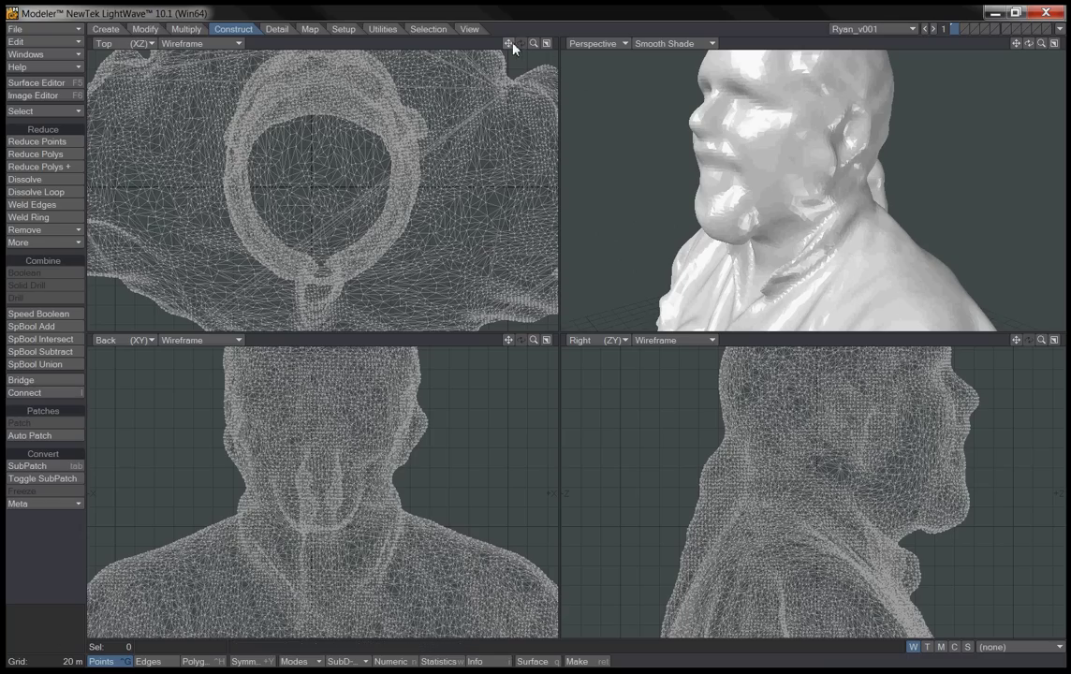
drag(512, 43, 538, 153)
scroll(427, 151, up, 3)
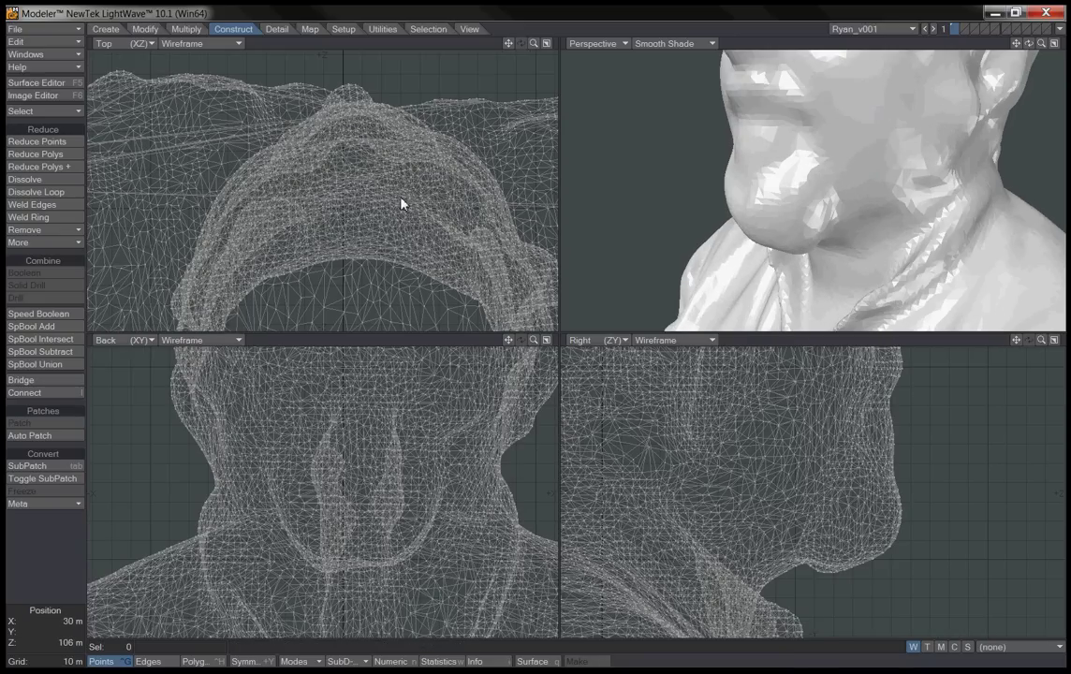
key(t)
drag(401, 203, 394, 201)
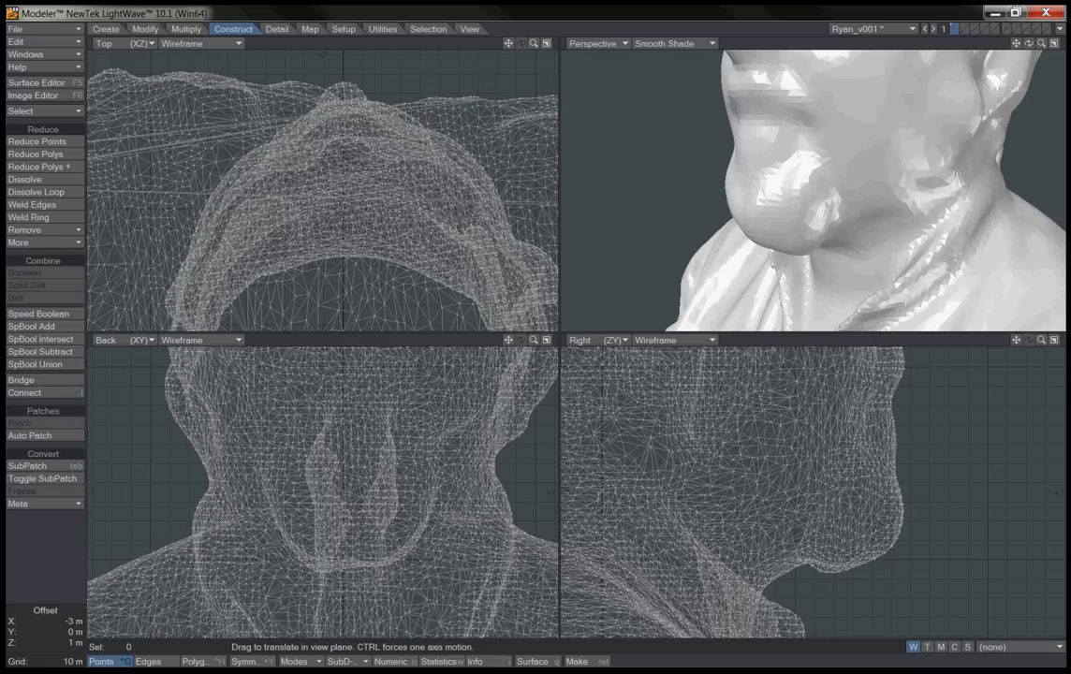
key(a)
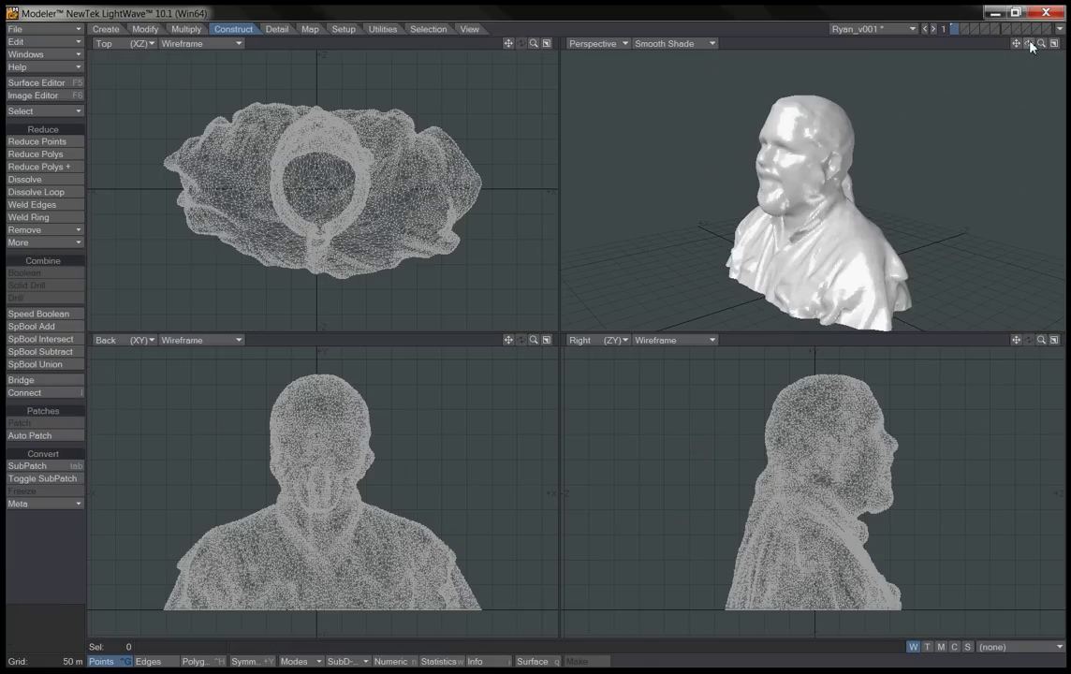
Turn the perspective view to the bust's front and make empty layer 2 active with the bust's layer as background.
drag(1030, 47, 889, 52)
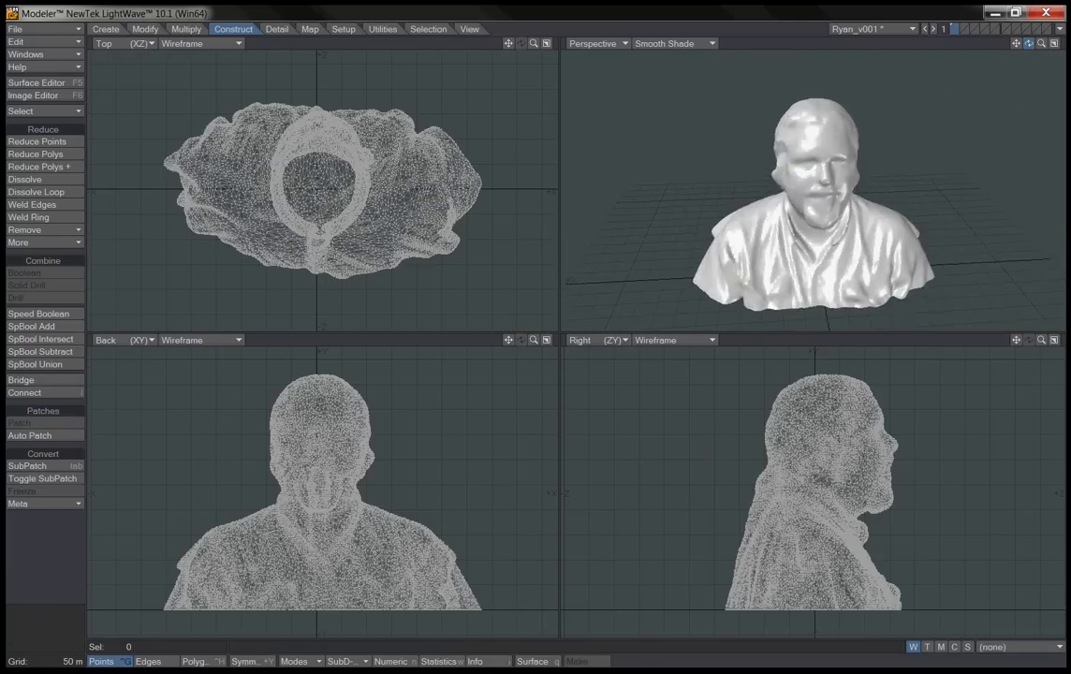
click(964, 31)
click(952, 33)
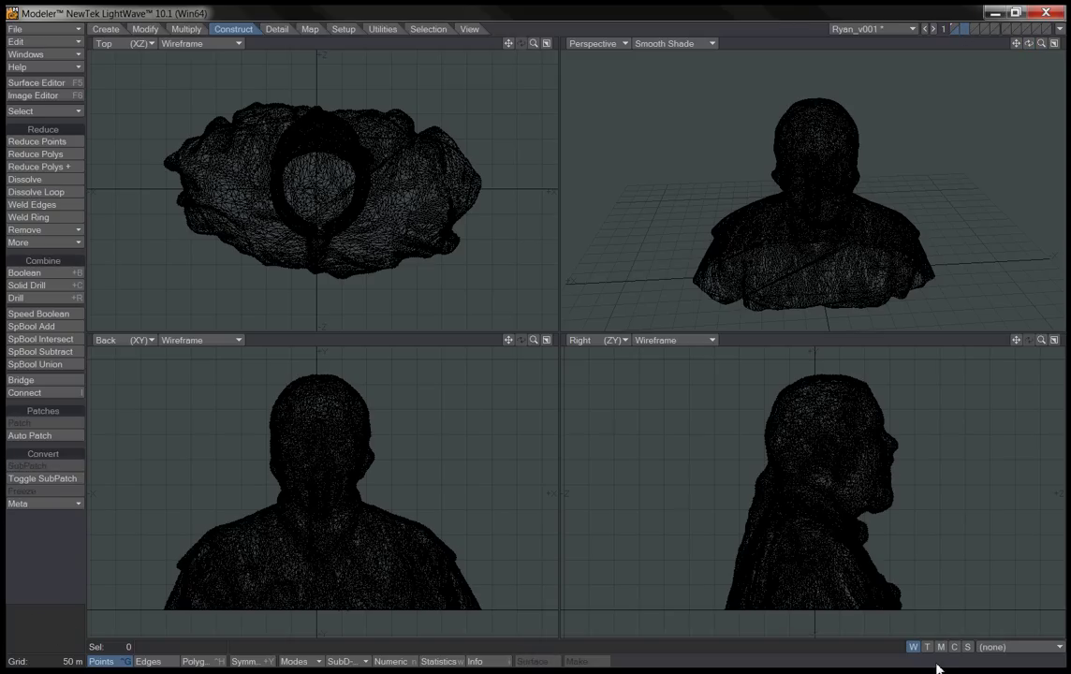
Draw a box enclosing the background bust, about 370 m deep and 485 m tall.
click(105, 29)
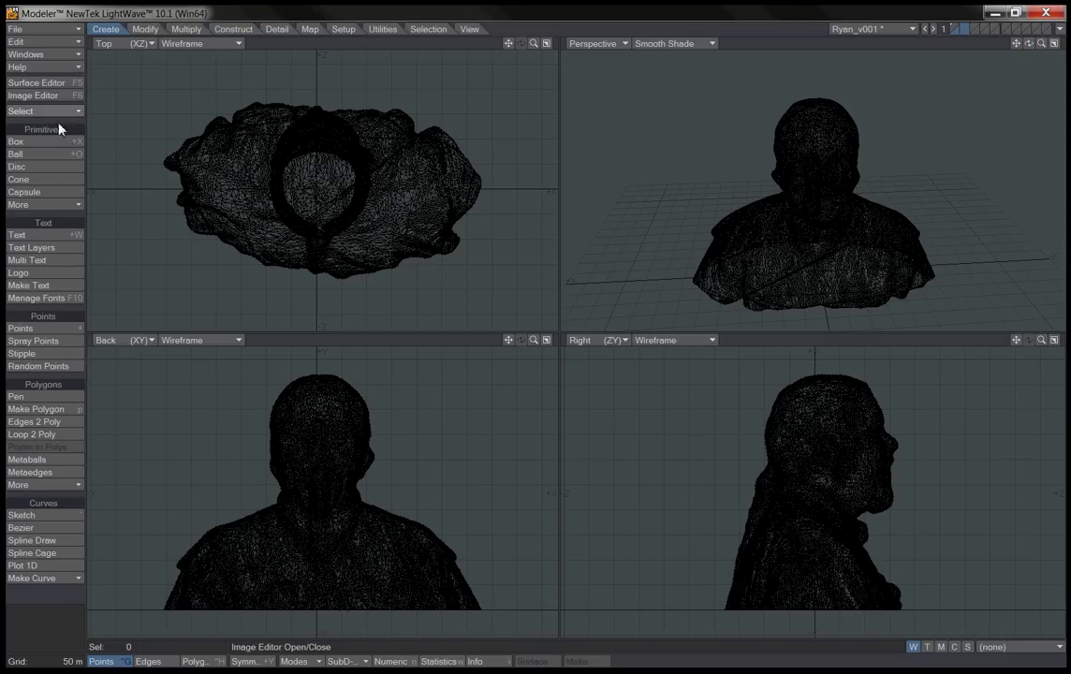
click(38, 141)
drag(146, 80, 491, 294)
mouse_move(146, 196)
mouse_down()
mouse_move(165, 198)
mouse_move(157, 197)
mouse_up()
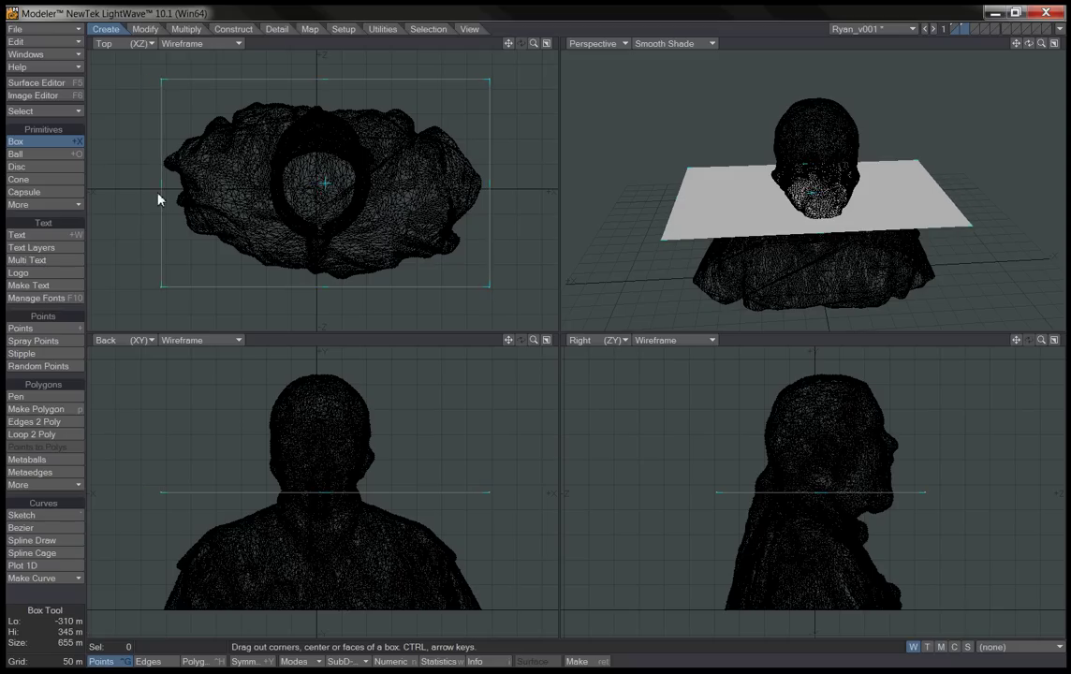
drag(323, 90, 325, 104)
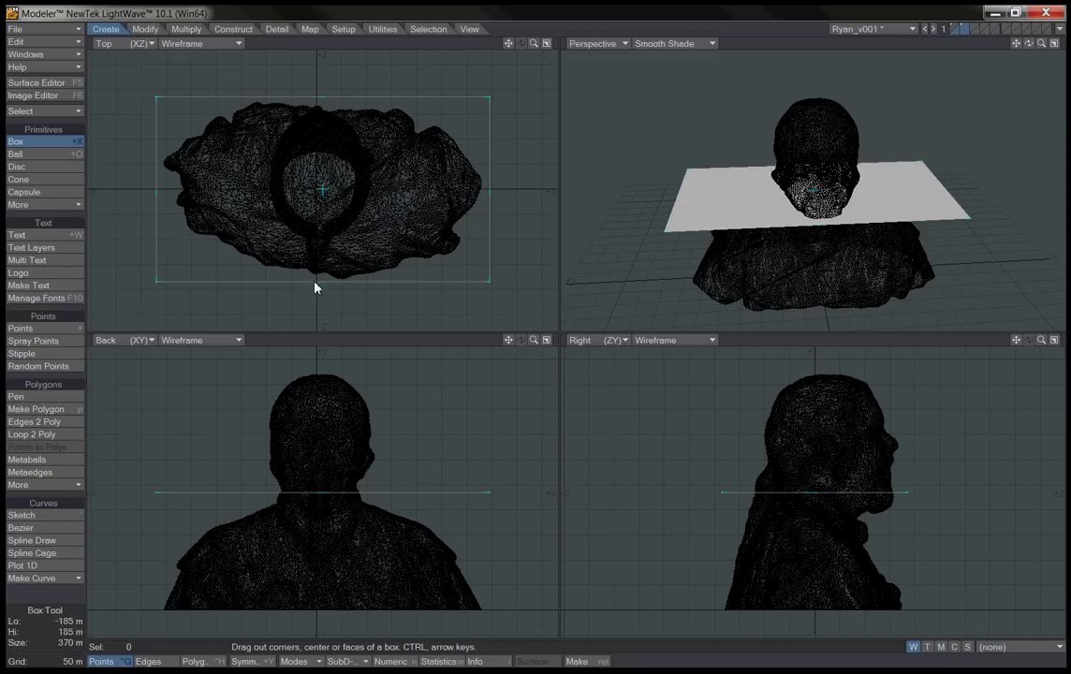
drag(334, 387, 344, 365)
drag(320, 492, 317, 608)
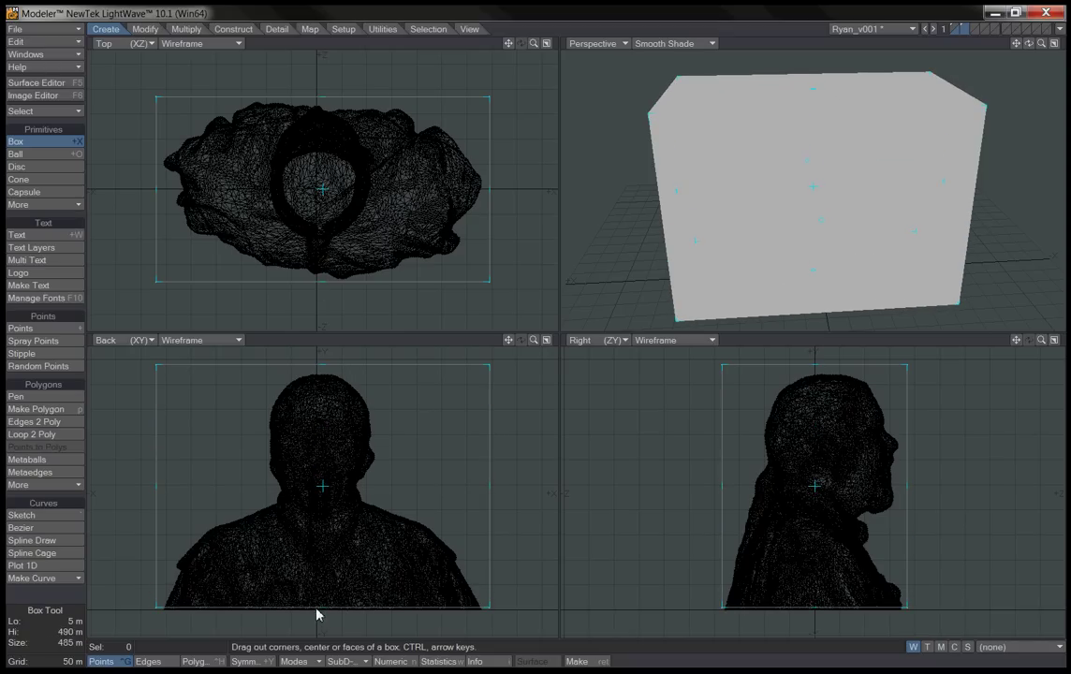
Divide the box into five segments along its height and finish it.
key(Up)
key(Up)
key(Up)
key(Up)
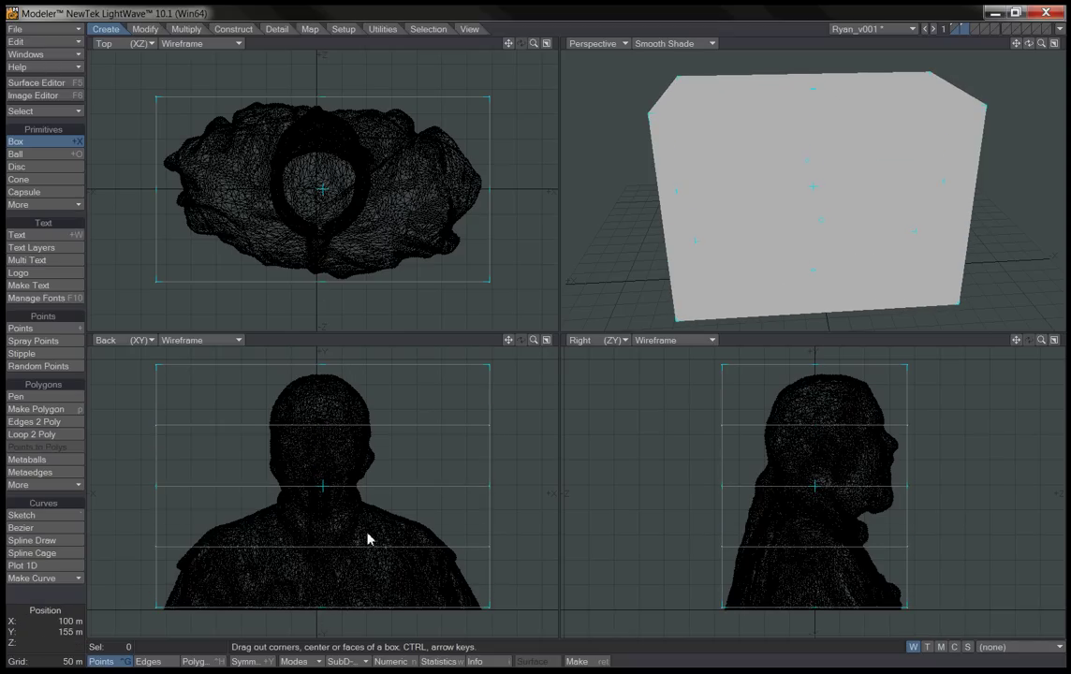
click(64, 141)
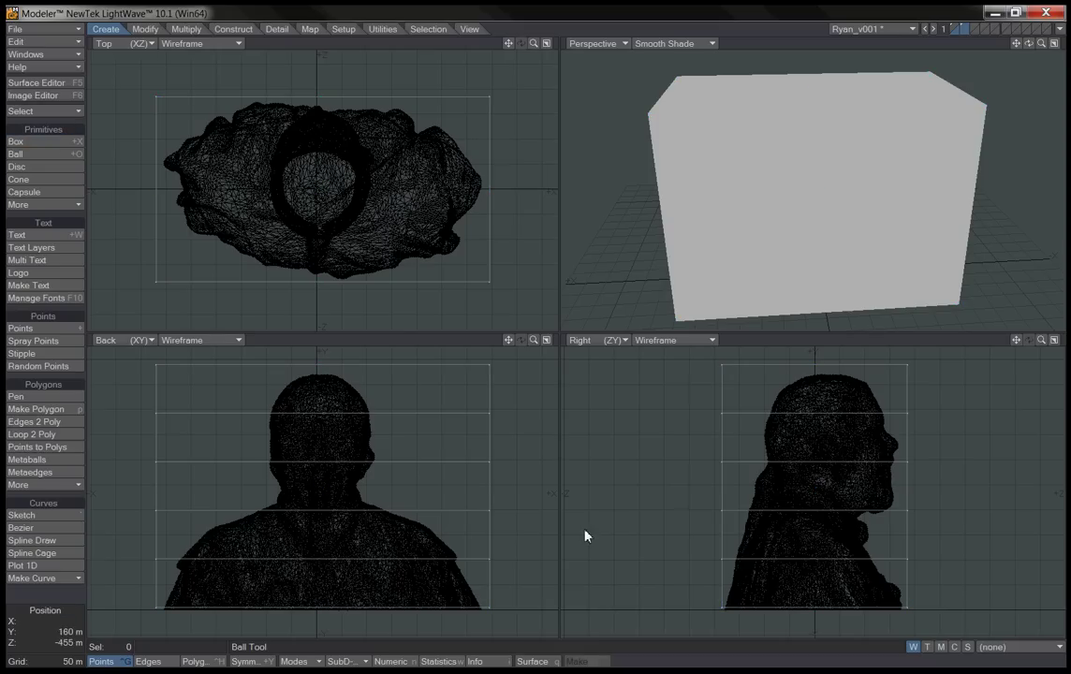
Move the box's +X side points just above shoulder height inward toward the neck.
click(491, 511)
key(t)
drag(494, 518, 419, 515)
key(space)
Move the two rows of +X side points beside the head about -215 m in X, close to the head.
mouse_move(496, 500)
right_down()
mouse_move(376, 494)
mouse_move(505, 505)
right_up()
right_drag(446, 465, 447, 466)
key(t)
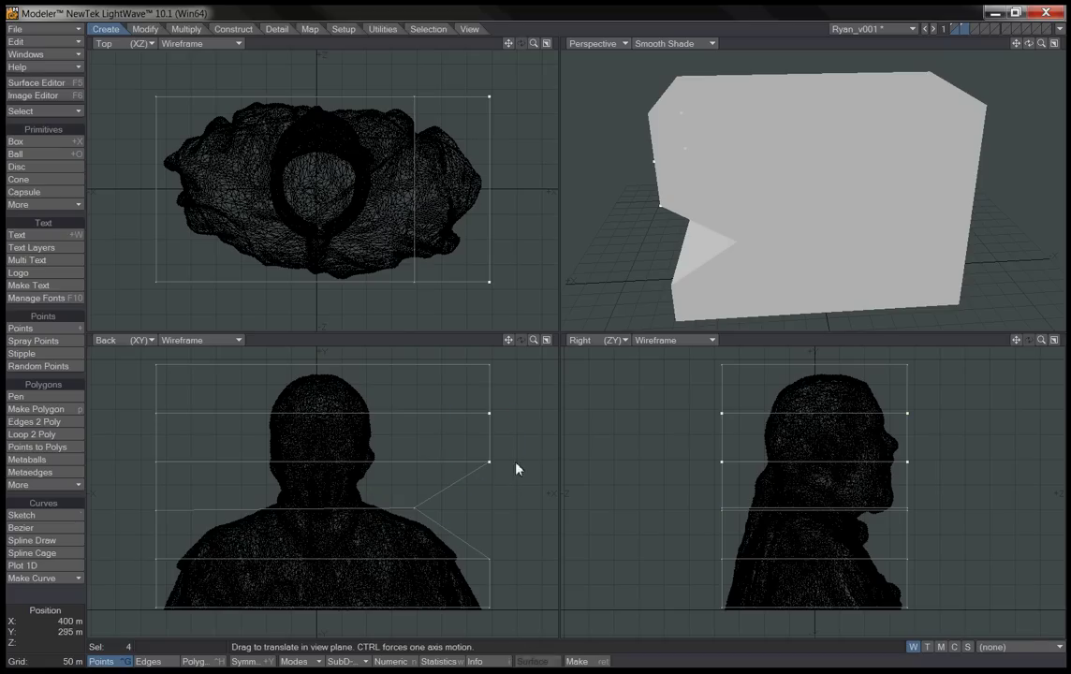
drag(514, 468, 405, 468)
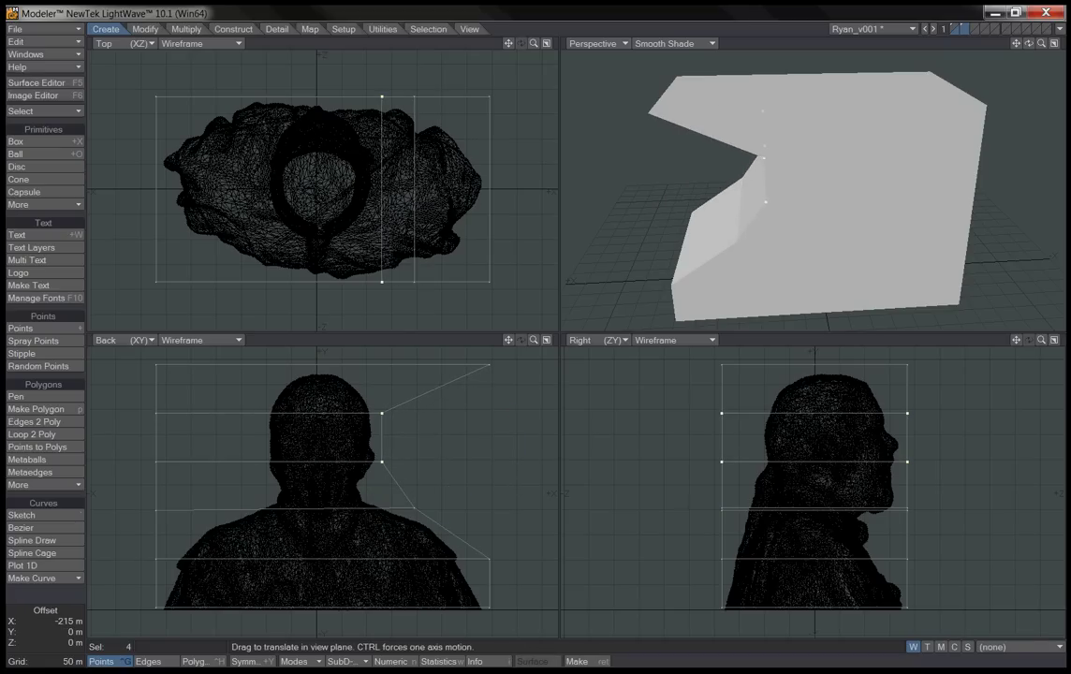
key(space)
Move the +X neck-level points farther in and up so they line up below the points beside the head.
mouse_move(511, 460)
right_down()
mouse_move(429, 504)
mouse_move(454, 512)
mouse_move(411, 508)
right_up()
key(t)
drag(412, 508, 381, 493)
key(space)
right_drag(441, 497, 386, 517)
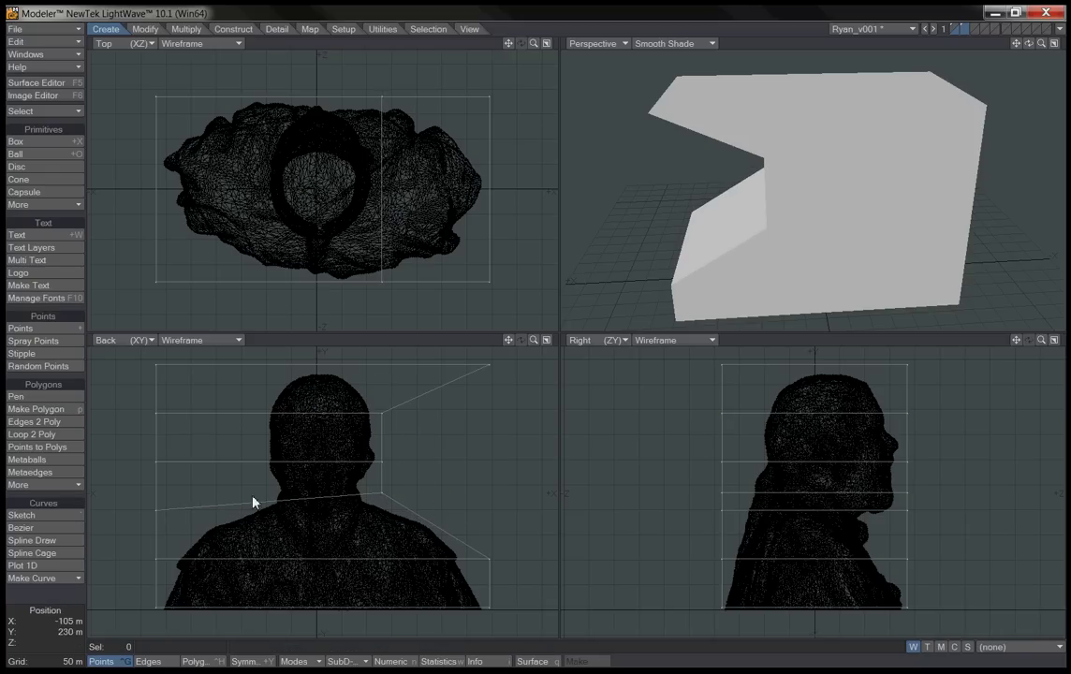
Move the -X side points just above the shoulder inward and up to the neck, then deselect them.
right_drag(181, 503, 154, 515)
key(t)
drag(156, 512, 272, 493)
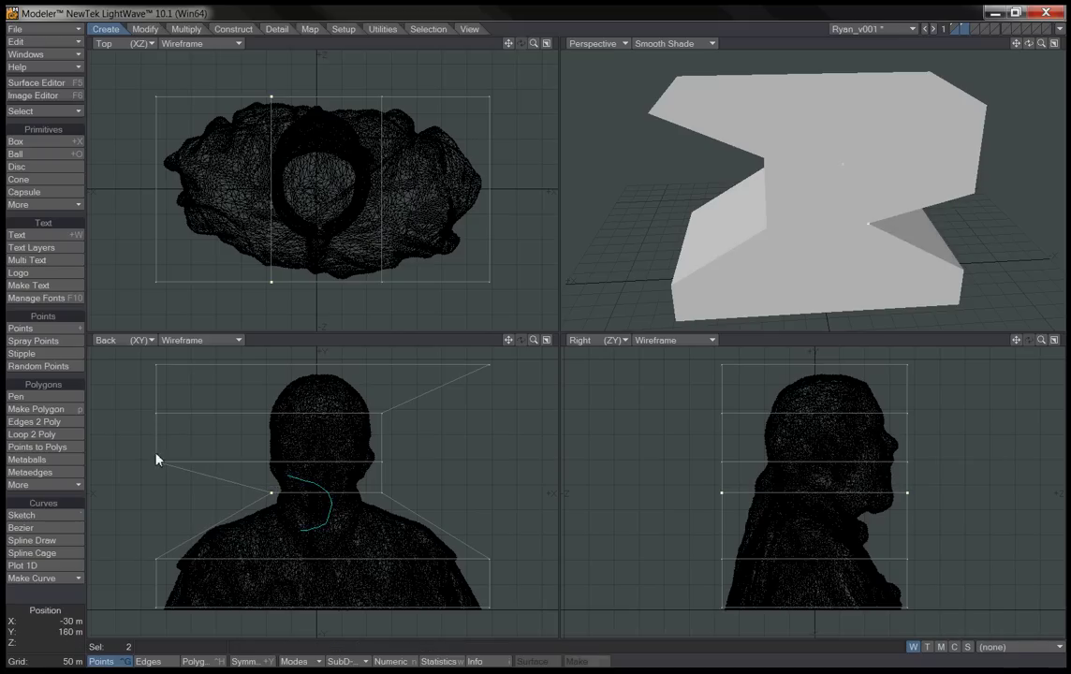
key(space)
key(slash)
Move the two rows of -X side points beside the head about 210 m in X, close to the head.
mouse_move(166, 475)
right_down()
mouse_move(114, 377)
mouse_move(140, 488)
right_up()
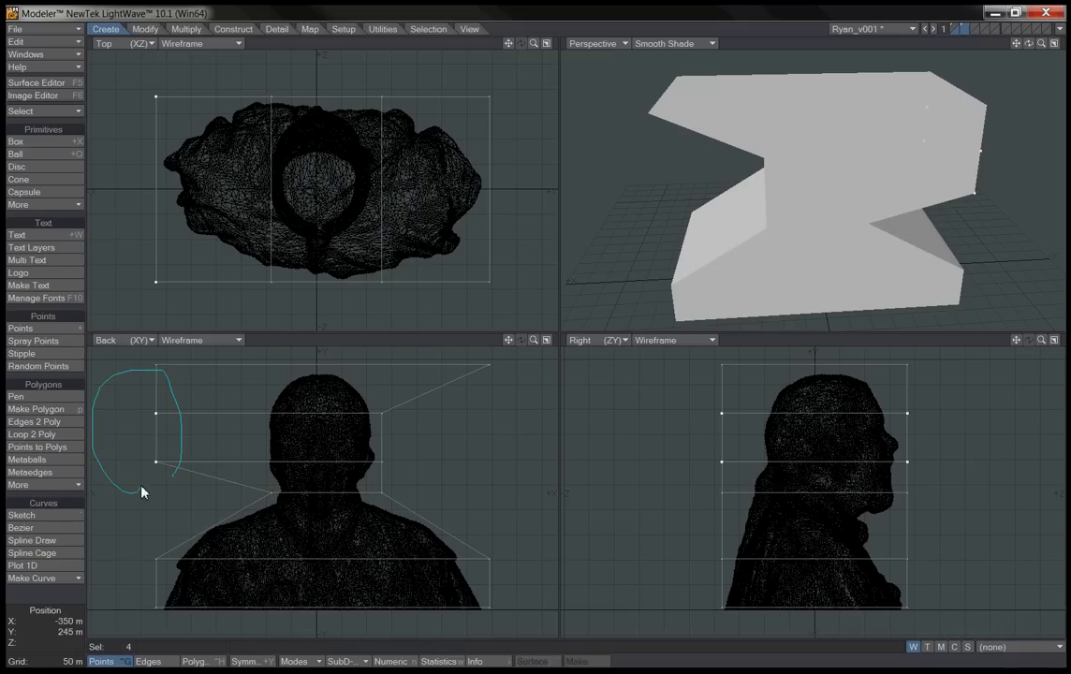
key(t)
drag(156, 440, 269, 414)
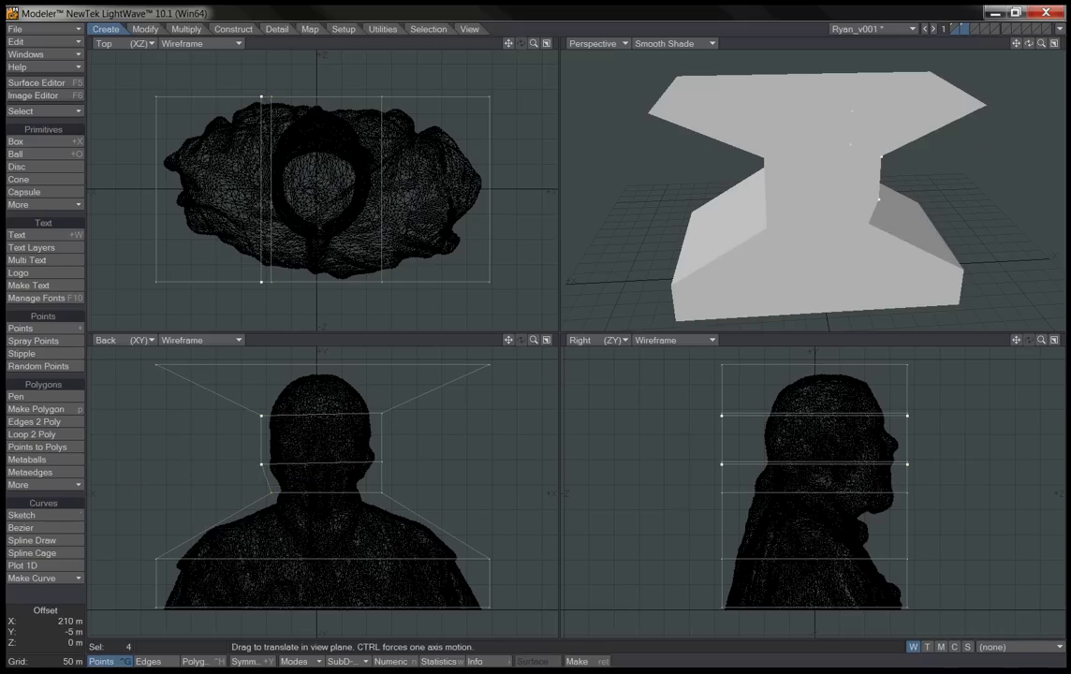
key(space)
key(slash)
Move the box's top -X corner points about 260 m inward in X, keeping them level with the top edge.
click(157, 365)
key(t)
drag(158, 365, 288, 366)
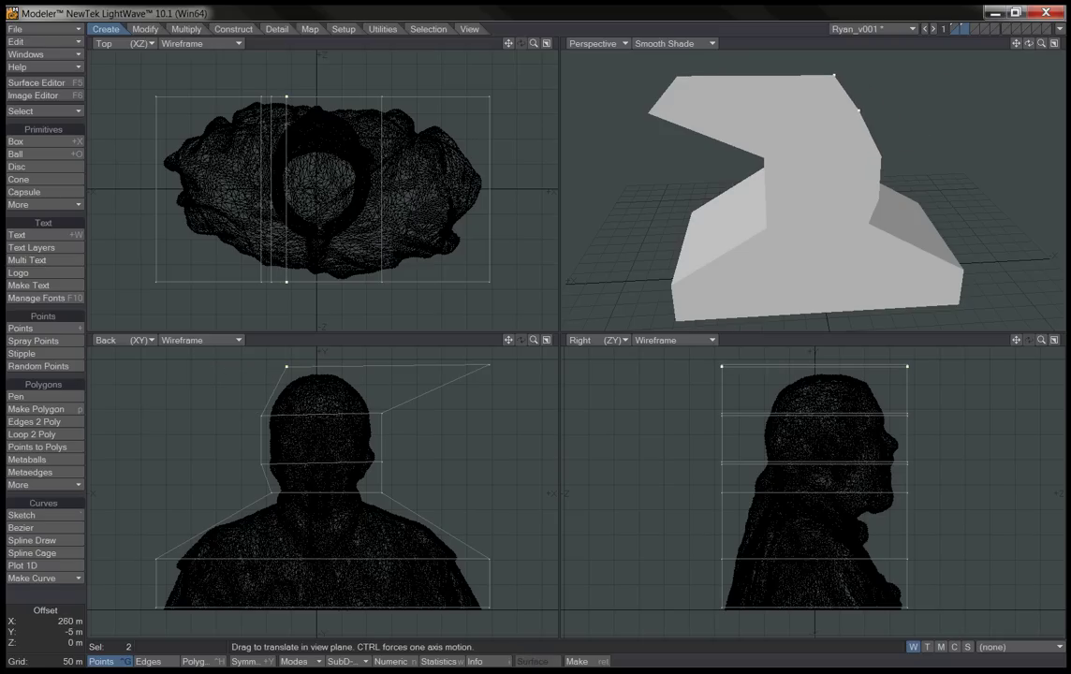
key(space)
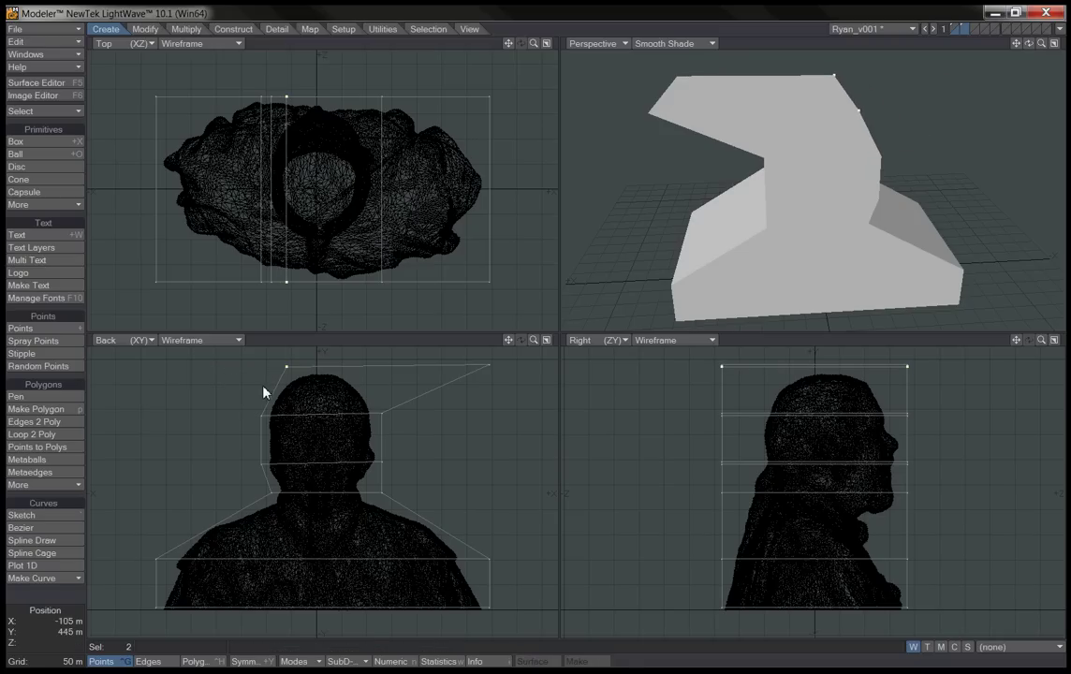
key(t)
drag(264, 386, 265, 383)
key(space)
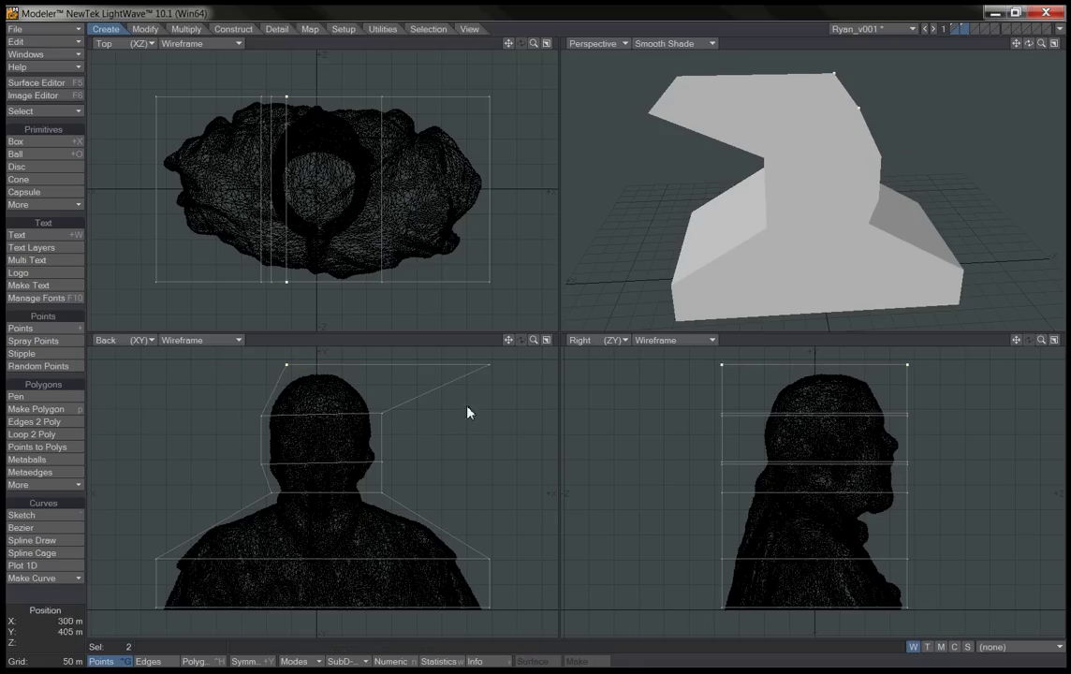
Move the box's top +X corner points inward over the head to mirror the opposite corner.
mouse_move(508, 382)
right_down()
mouse_move(237, 402)
mouse_move(512, 391)
mouse_move(461, 365)
right_up()
key(t)
drag(461, 366, 349, 364)
key(space)
mouse_move(519, 384)
right_down()
mouse_move(364, 564)
mouse_move(404, 474)
right_up()
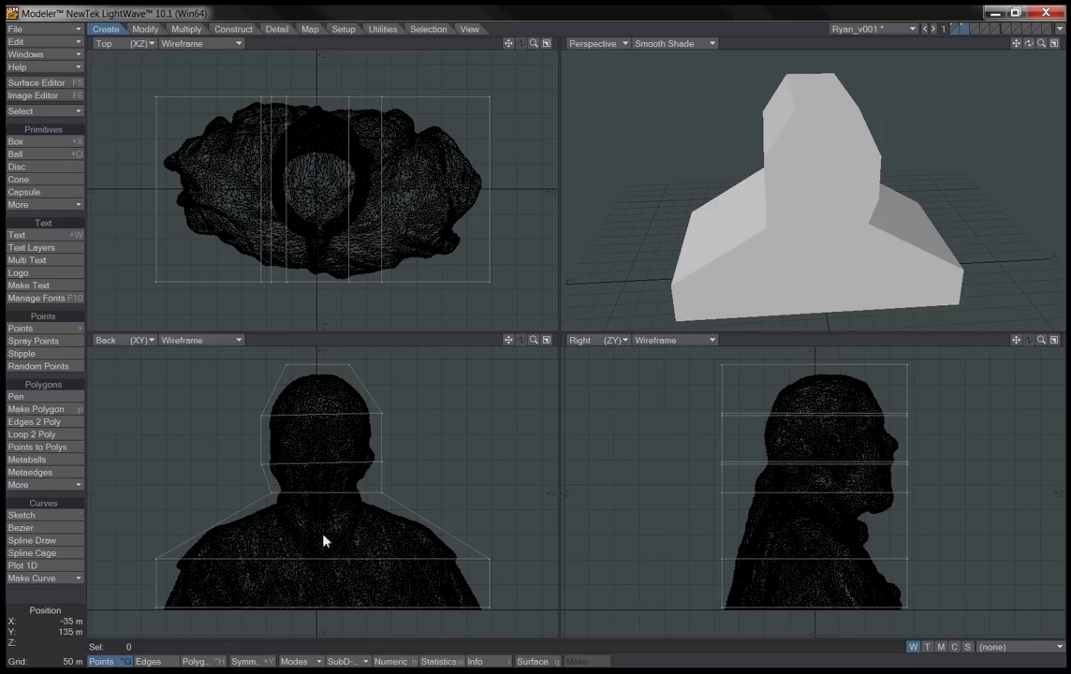
Move the -X neck points about 15 m outward in X and deselect them.
click(272, 494)
key(t)
drag(272, 492, 264, 489)
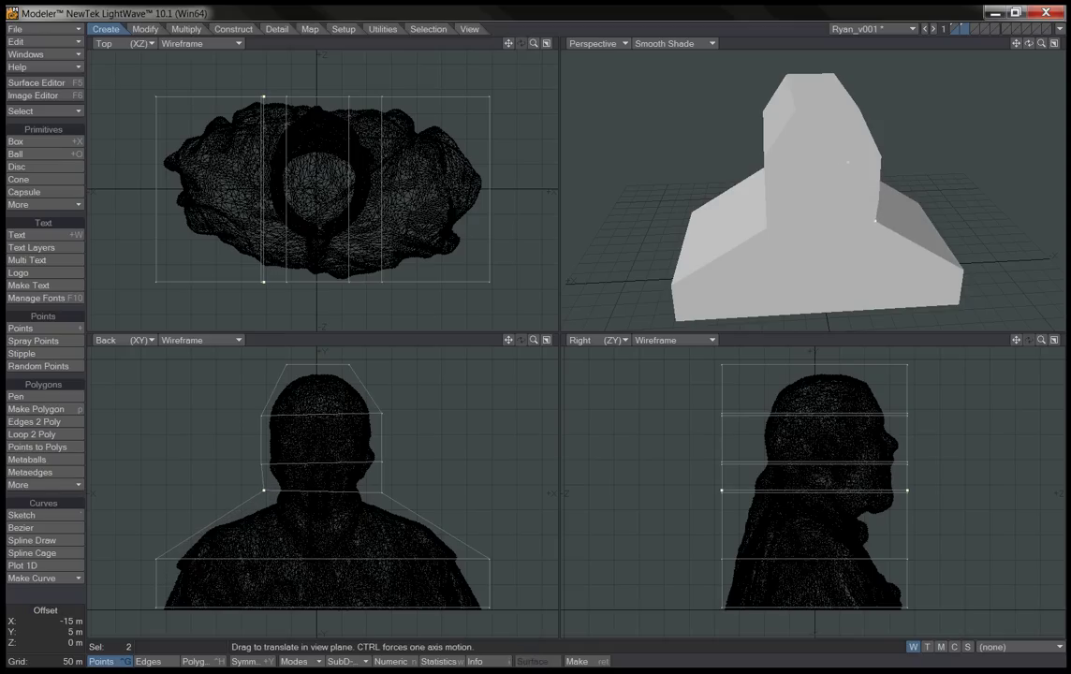
key(slash)
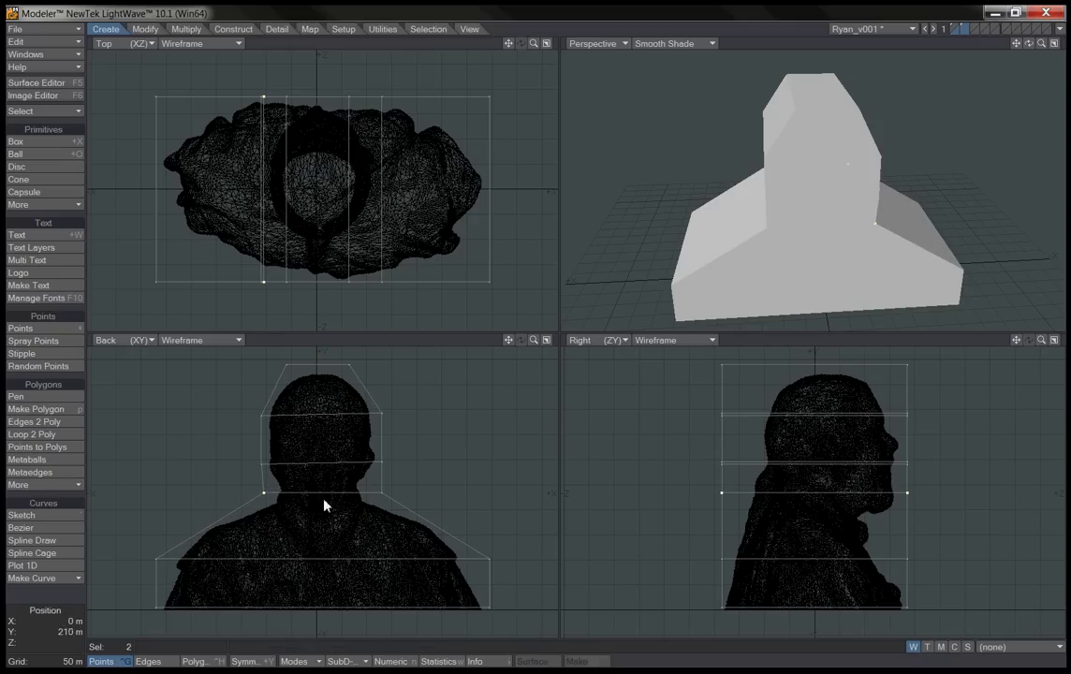
Subtract the background bust from the shaped box with a Boolean and show only layer 2.
click(232, 29)
click(24, 272)
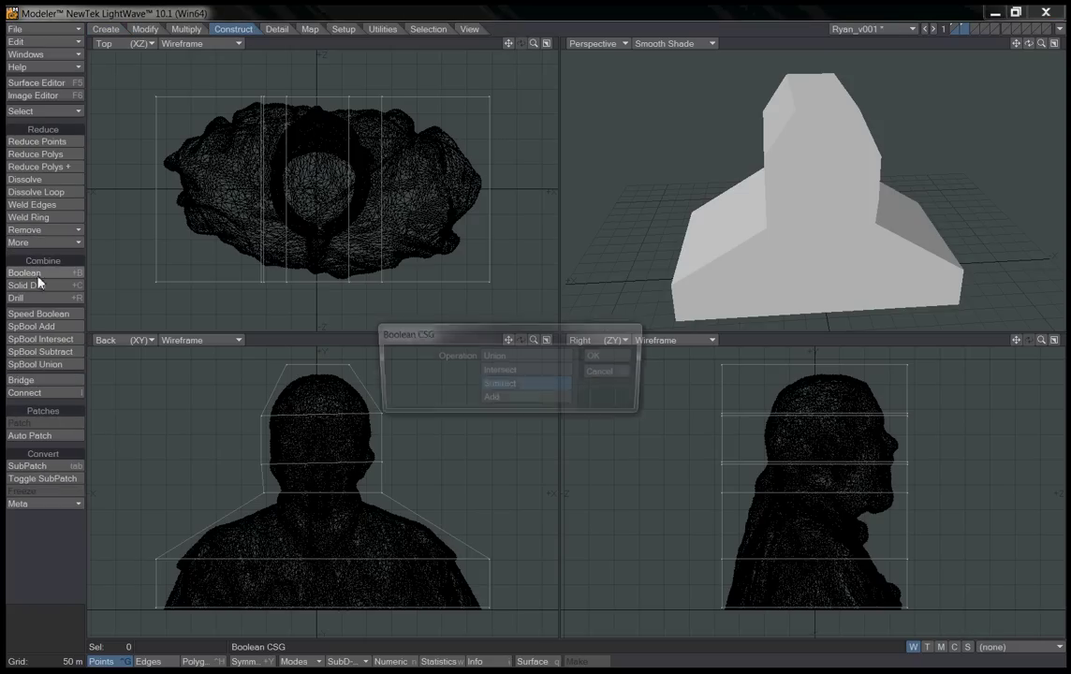
click(617, 363)
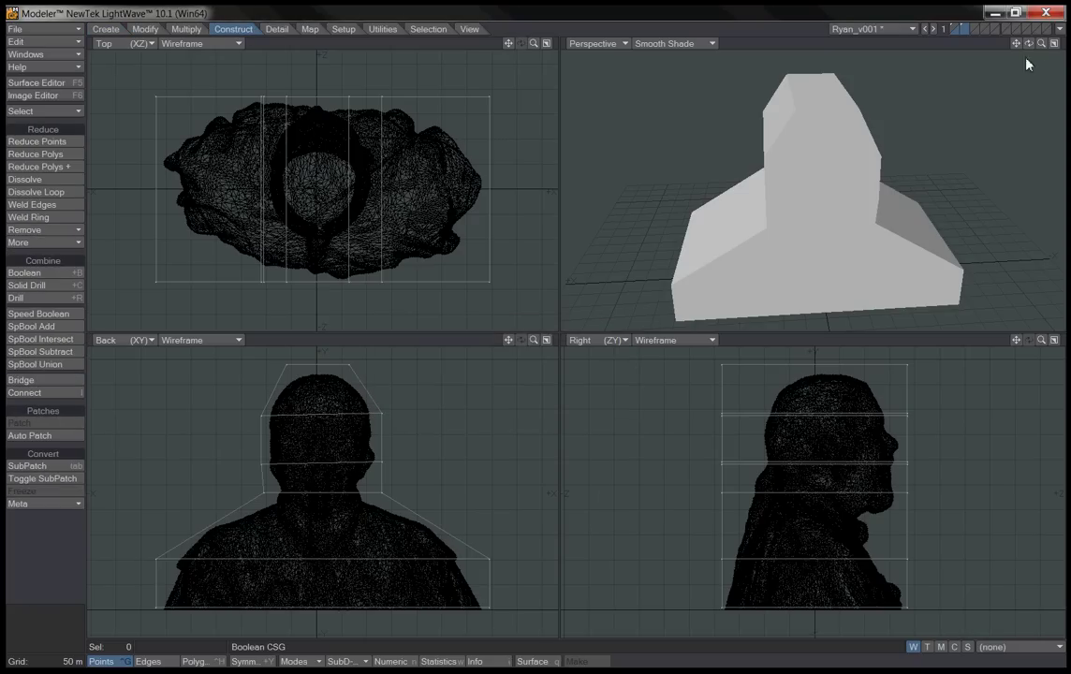
mouse_move(1028, 43)
mouse_down()
mouse_move(1040, 47)
mouse_move(1009, 39)
mouse_move(1033, 52)
mouse_up()
click(964, 30)
Bevel the top polygon of the box with a 20 m shift and -15 m inset to flare it outward, and deselect it.
click(198, 661)
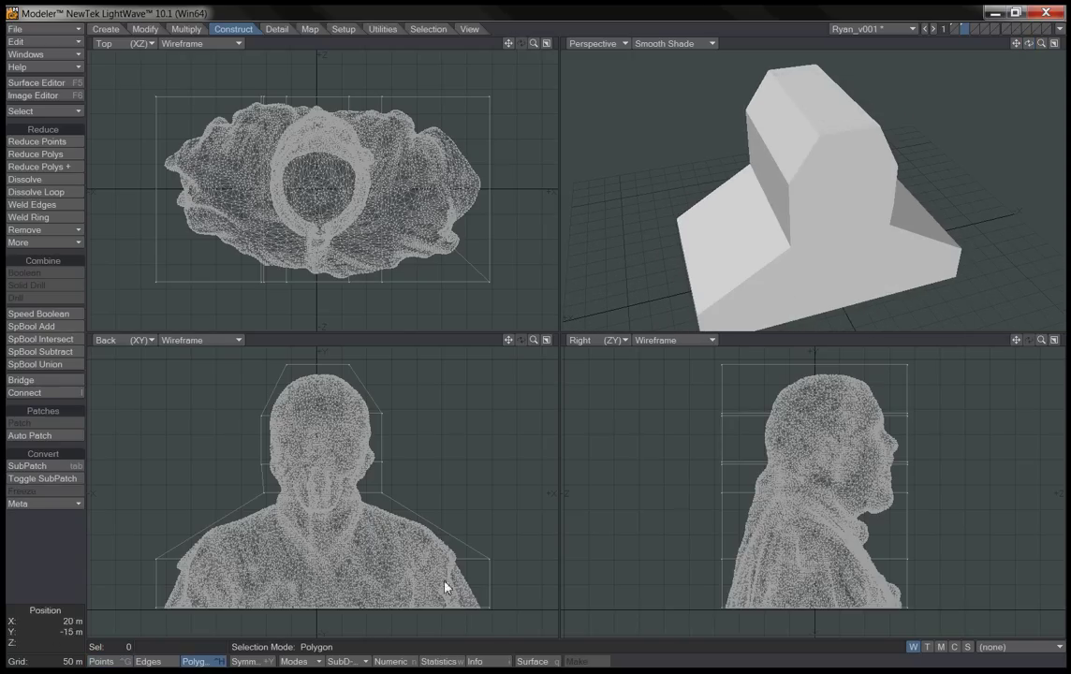
click(828, 122)
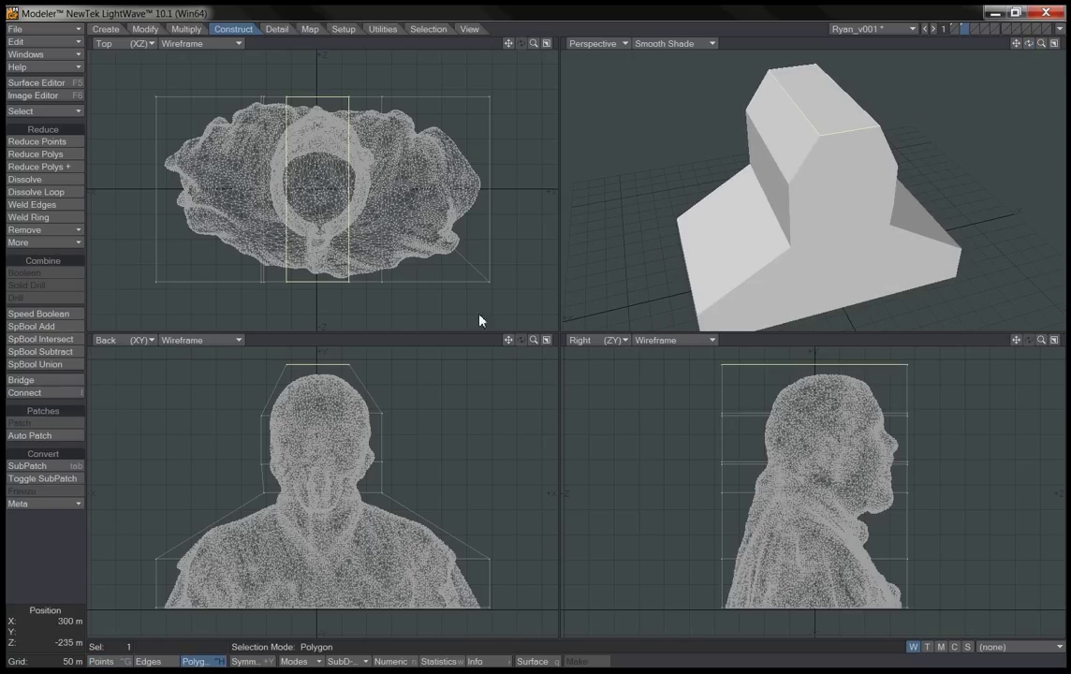
drag(508, 340, 507, 383)
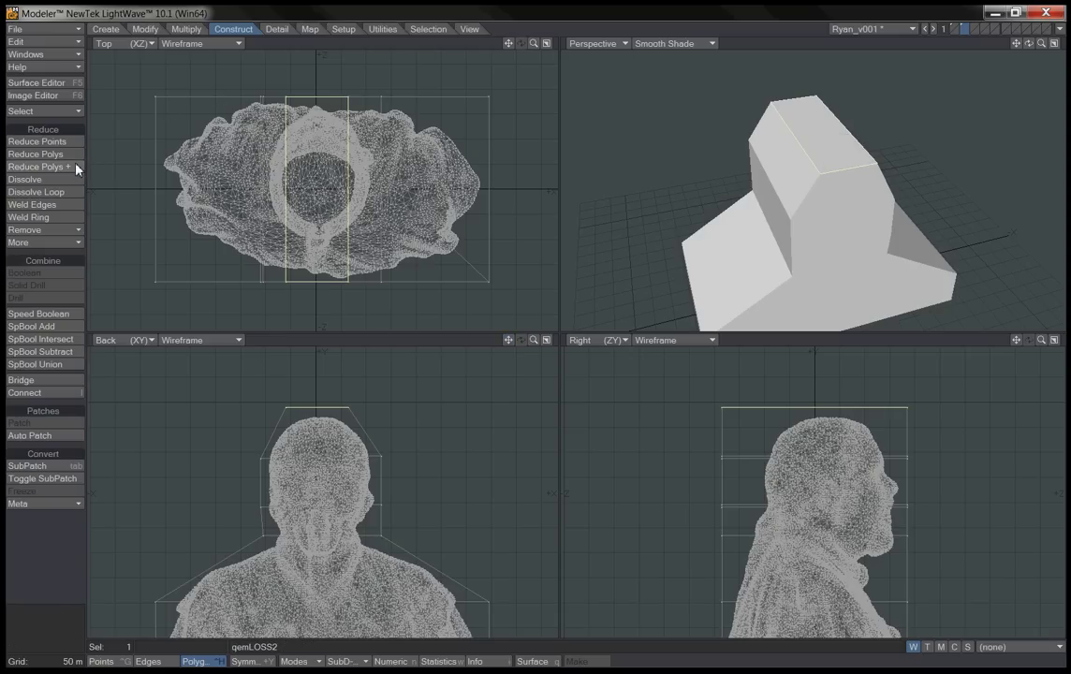
click(187, 31)
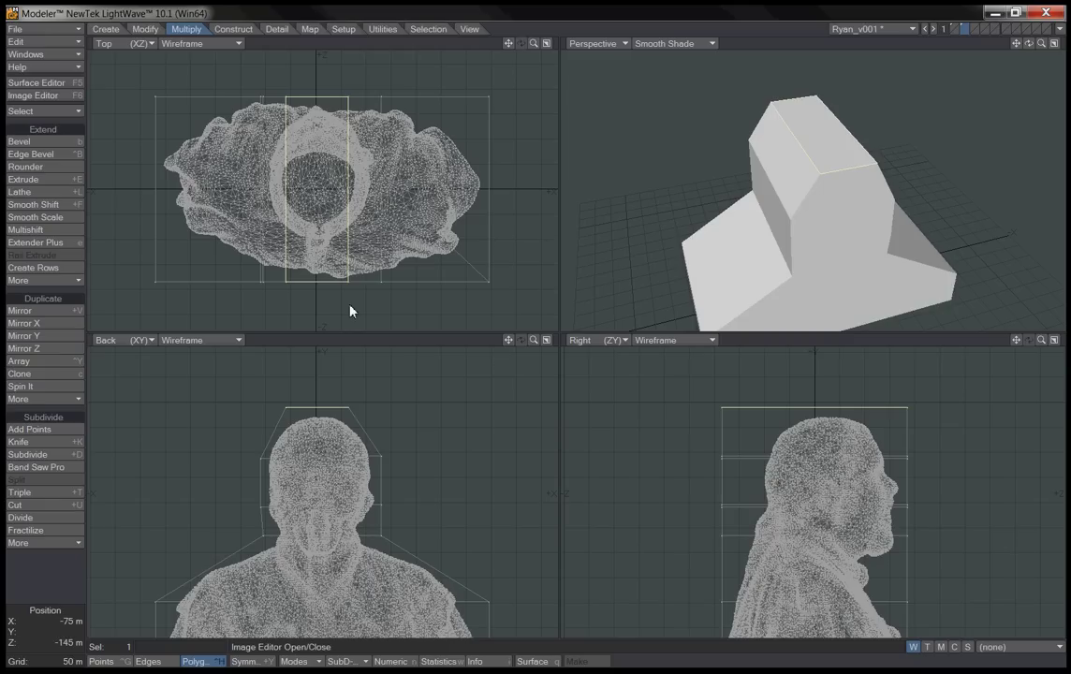
click(23, 142)
drag(316, 397, 324, 396)
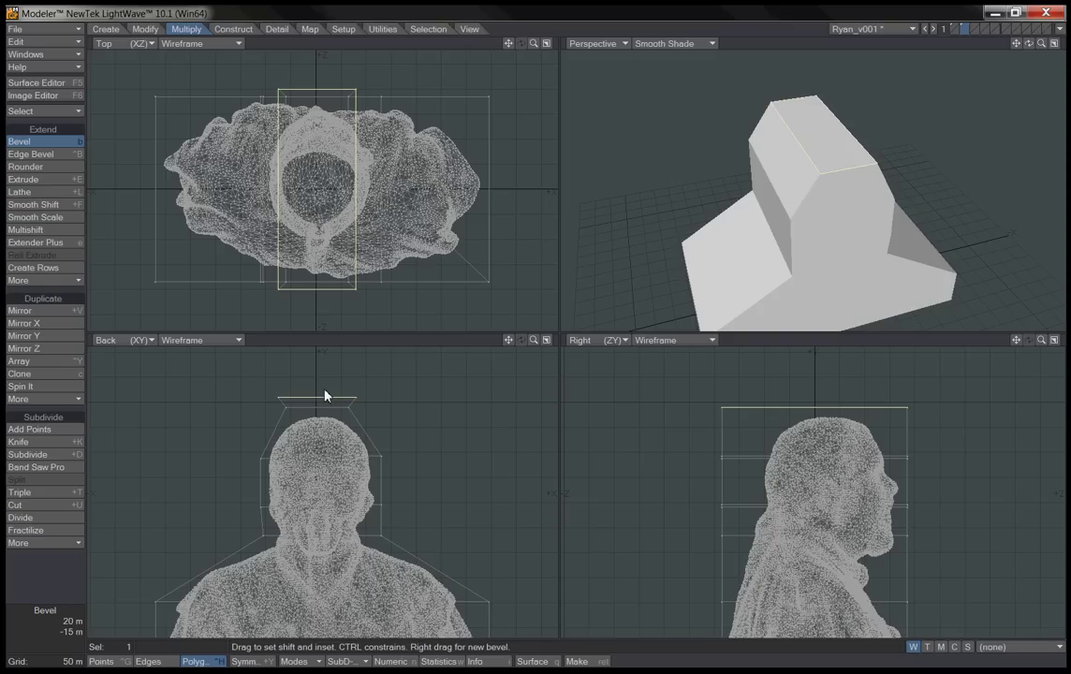
click(46, 142)
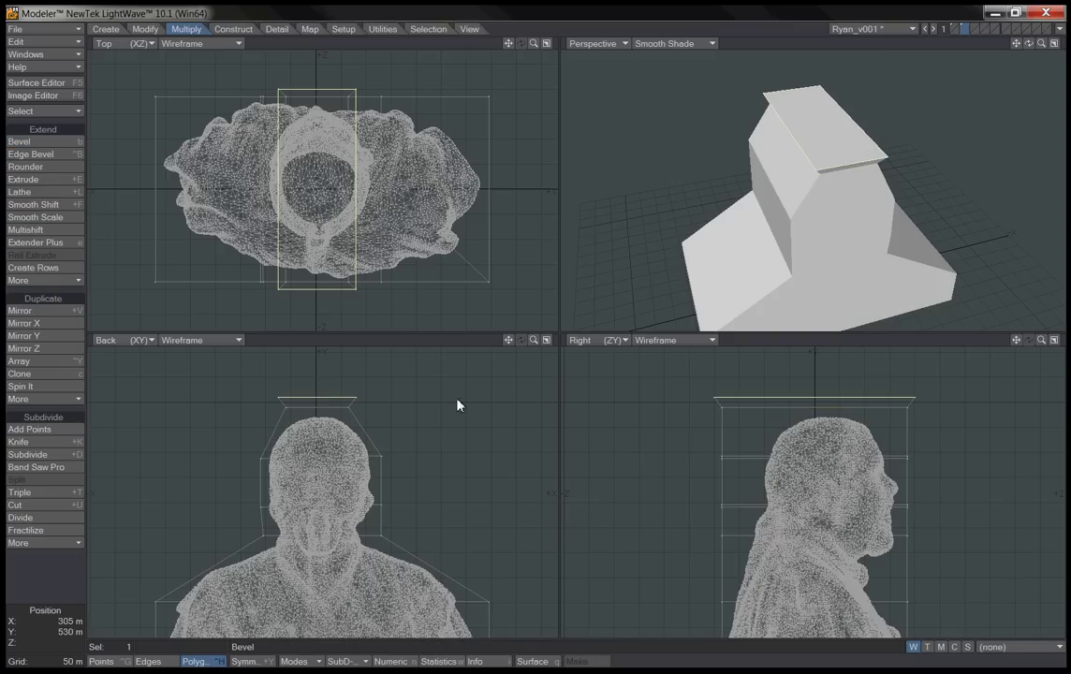
right_drag(457, 400, 487, 547)
Move the flared rim's -Z points inward in Z until flush with the box's back face, and deselect them.
click(106, 661)
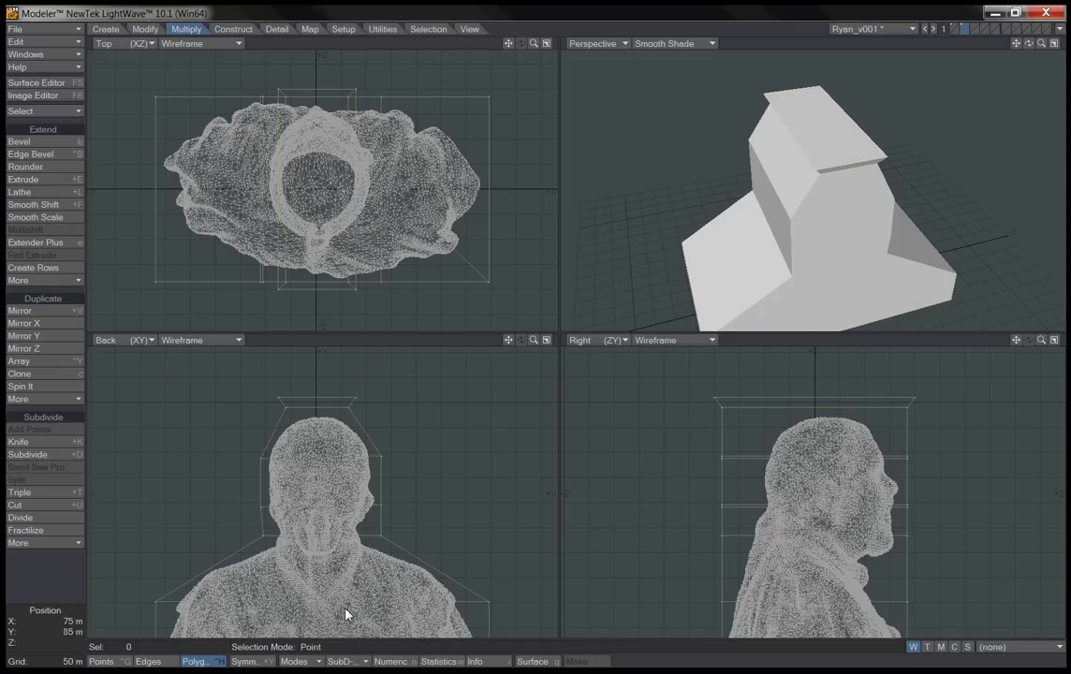
click(103, 661)
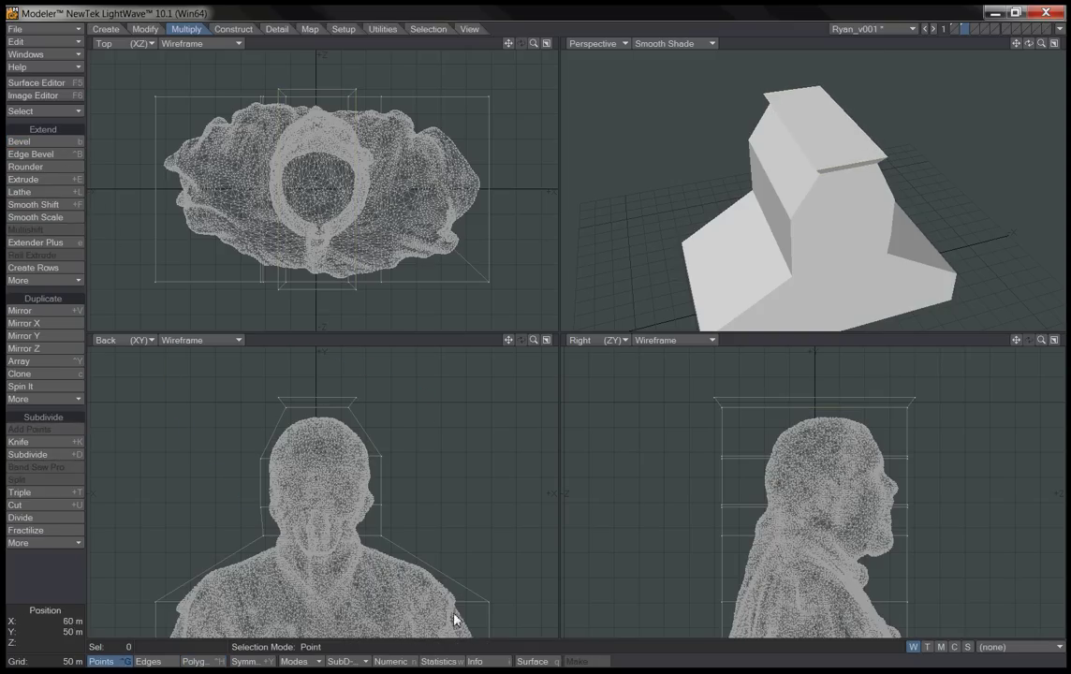
click(714, 400)
key(t)
drag(712, 418, 721, 418)
key(space)
mouse_move(733, 412)
right_down()
mouse_move(703, 376)
mouse_move(709, 415)
right_up()
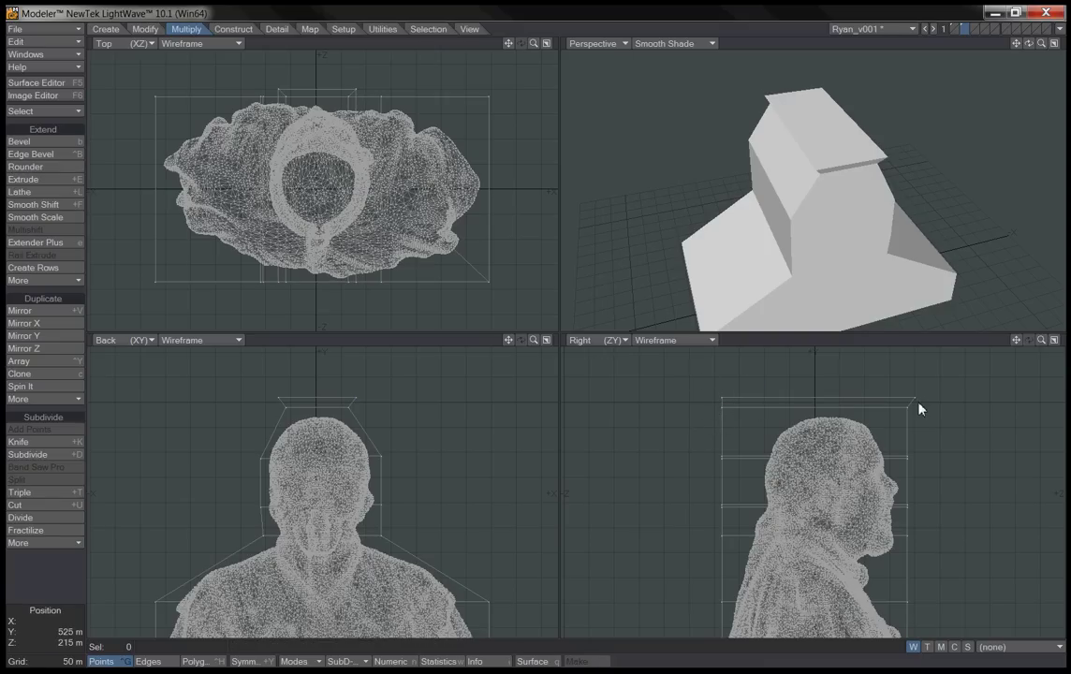
Move the flared rim's +Z points inward in Z until flush with the box's front face, and deselect them.
click(910, 400)
key(t)
drag(922, 407, 940, 421)
key(space)
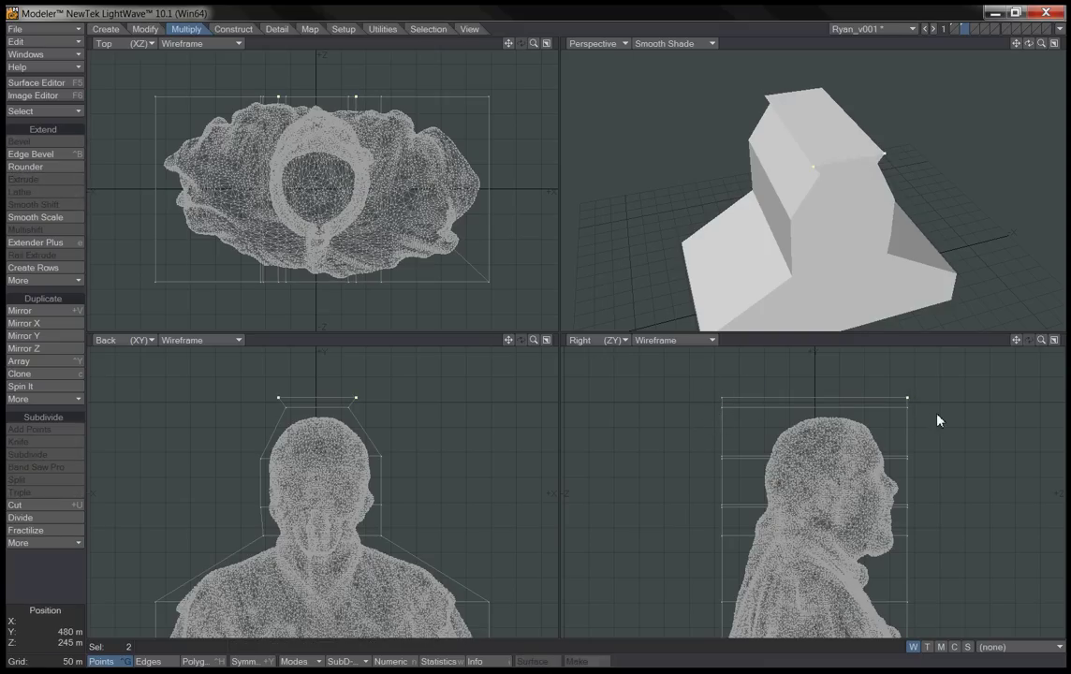
key(slash)
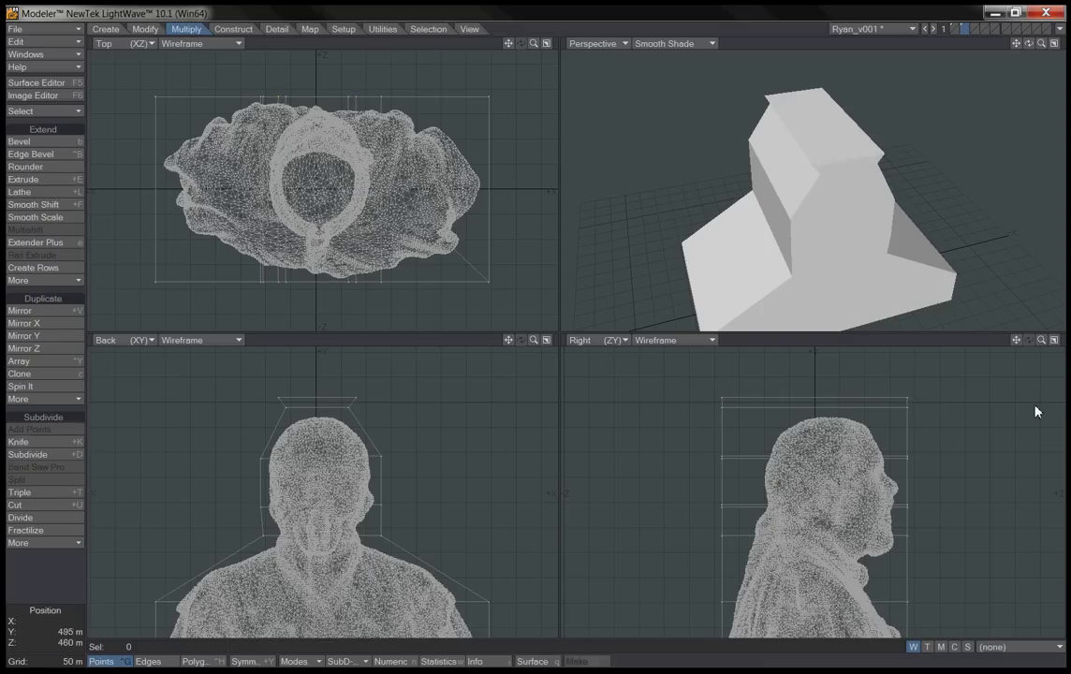
On layer 3, with the mold body as background, draw a flat box base over the head spanning nearly the body's full depth.
click(975, 32)
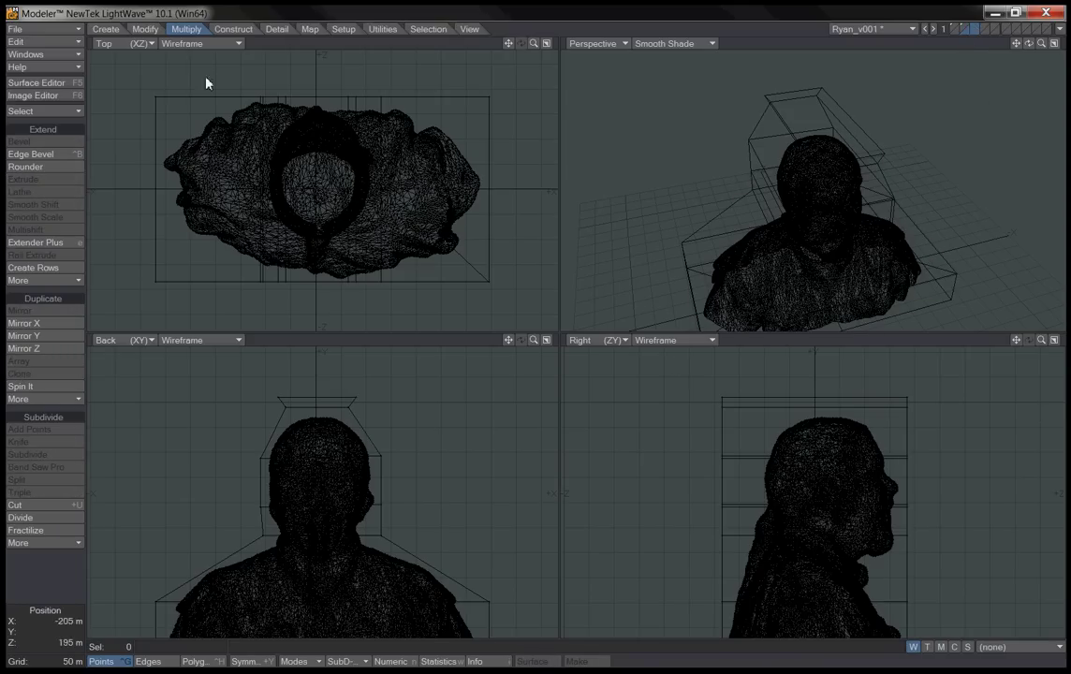
click(106, 29)
click(16, 142)
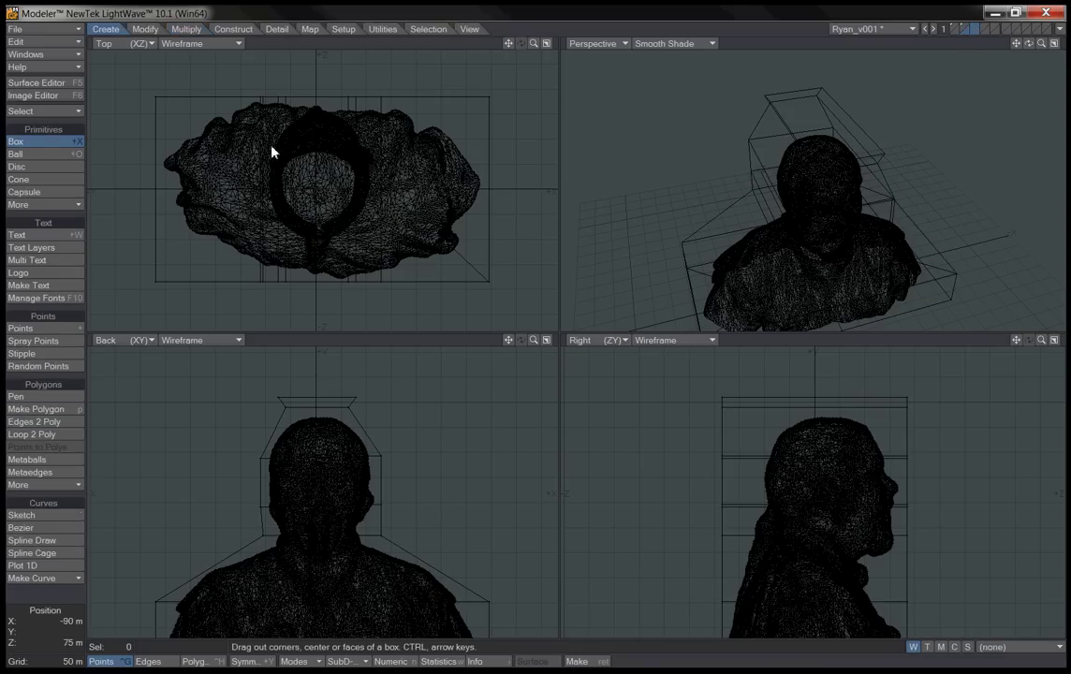
drag(275, 144, 312, 277)
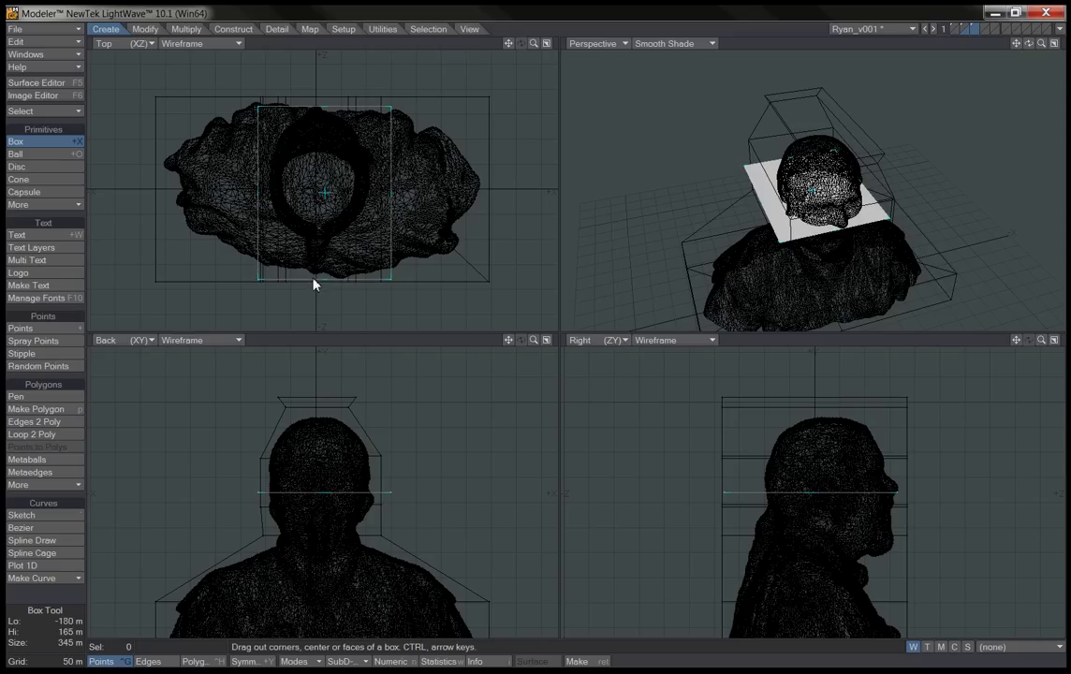
drag(319, 105, 319, 100)
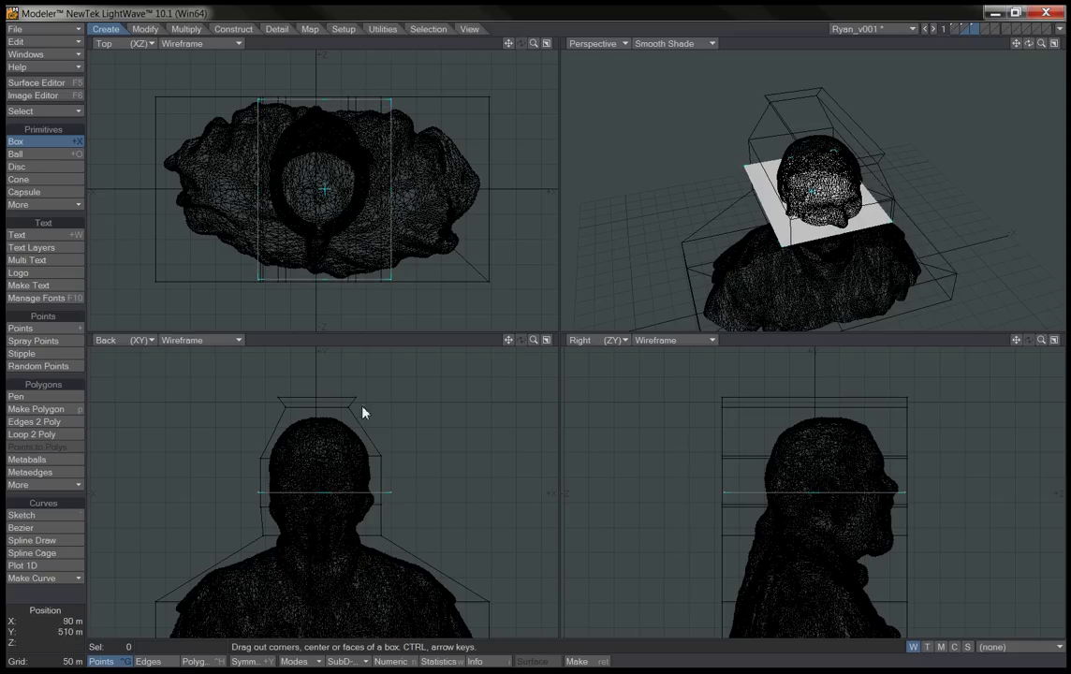
Give the box height and fit it as a slab about 30 m thick around the flared top, slightly wider than the rim.
drag(363, 411, 331, 392)
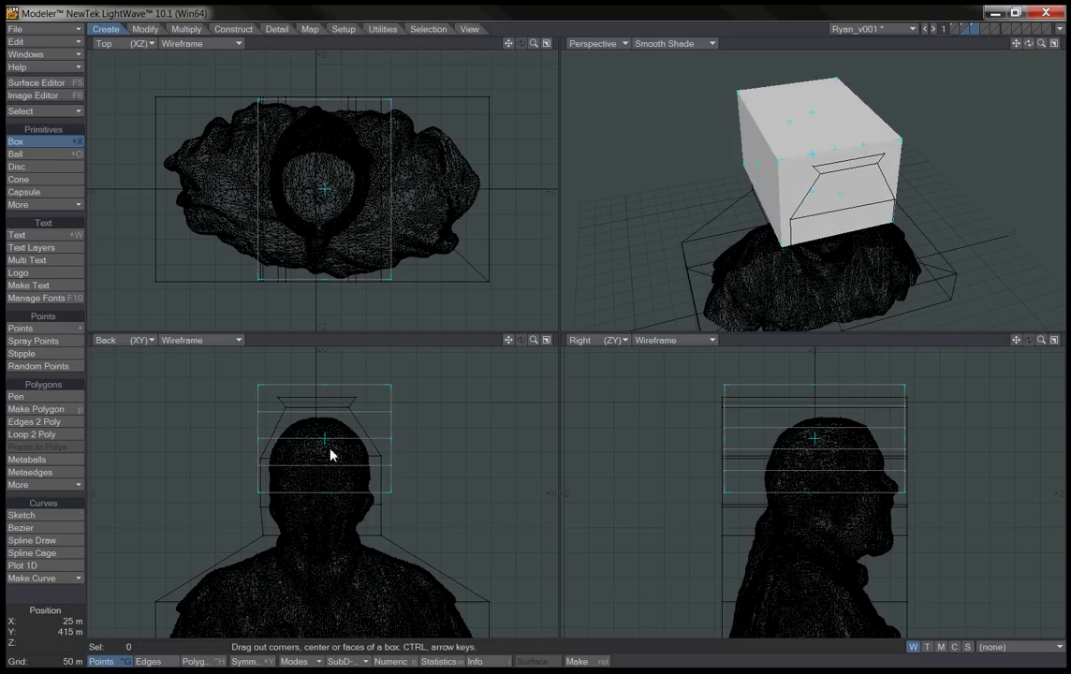
drag(331, 472, 326, 399)
drag(391, 402, 363, 409)
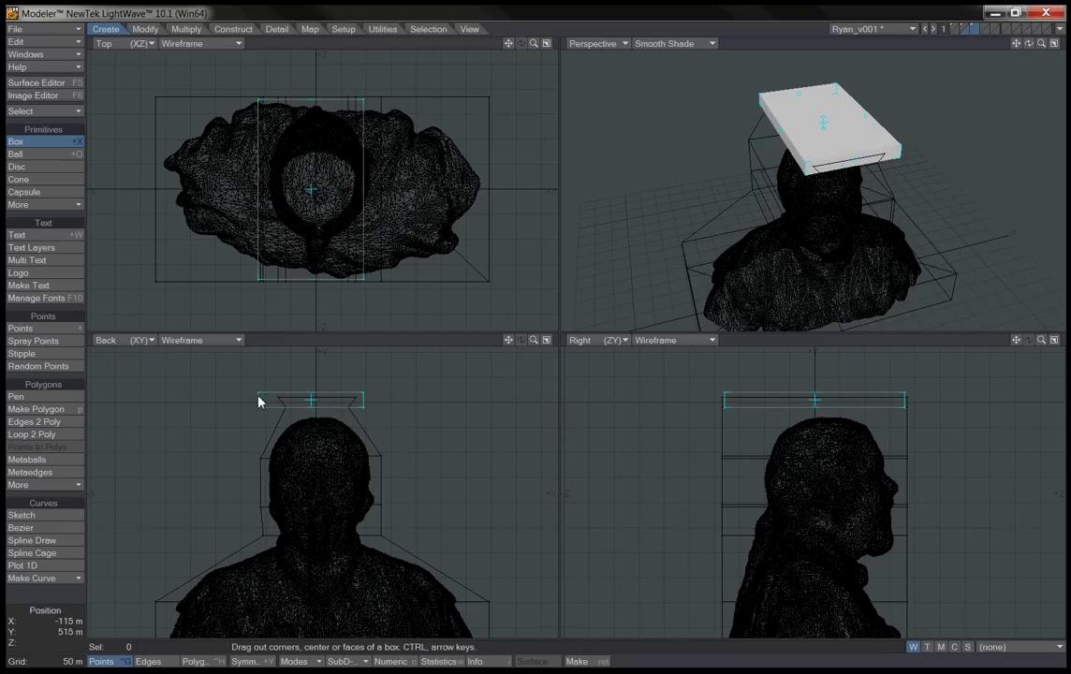
drag(259, 399, 273, 406)
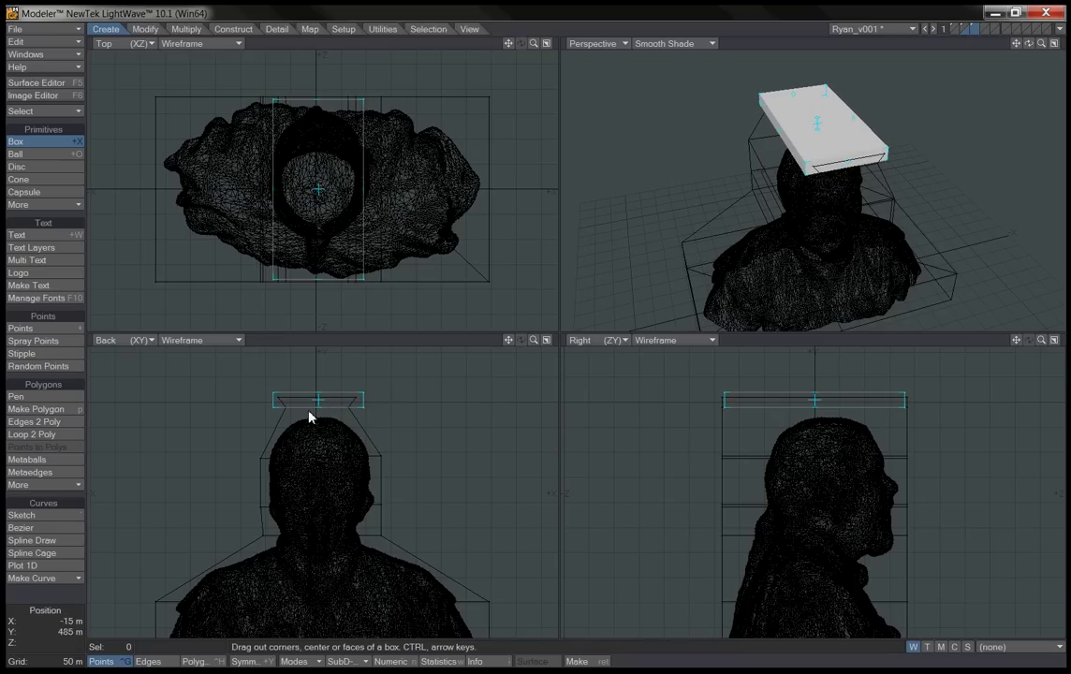
key(period)
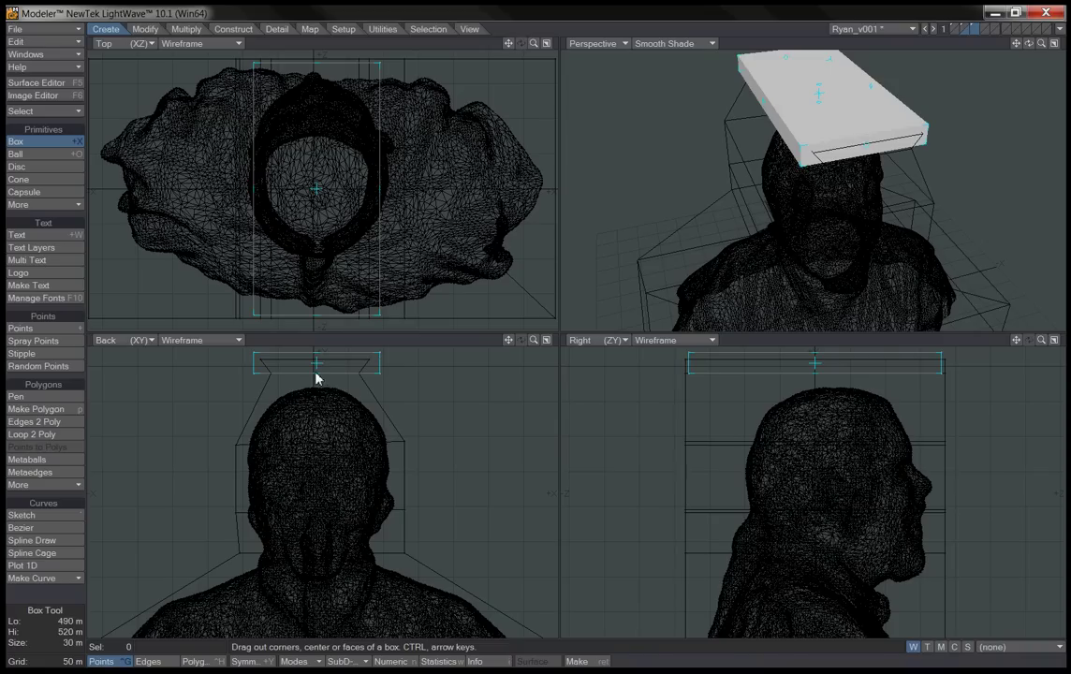
key(comma)
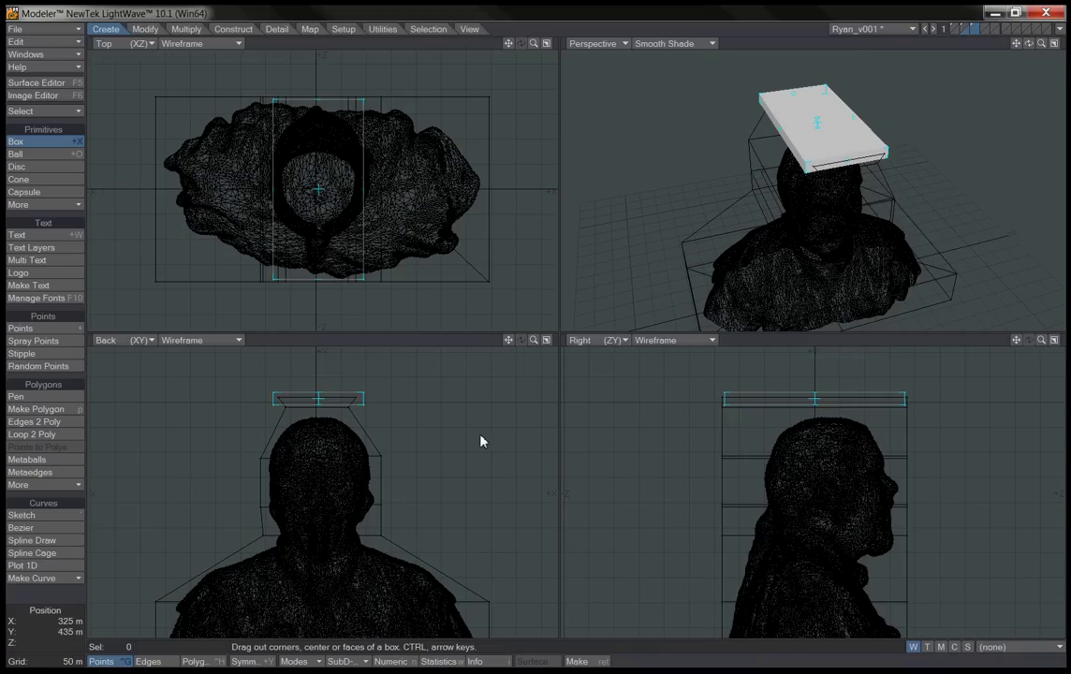
key(comma)
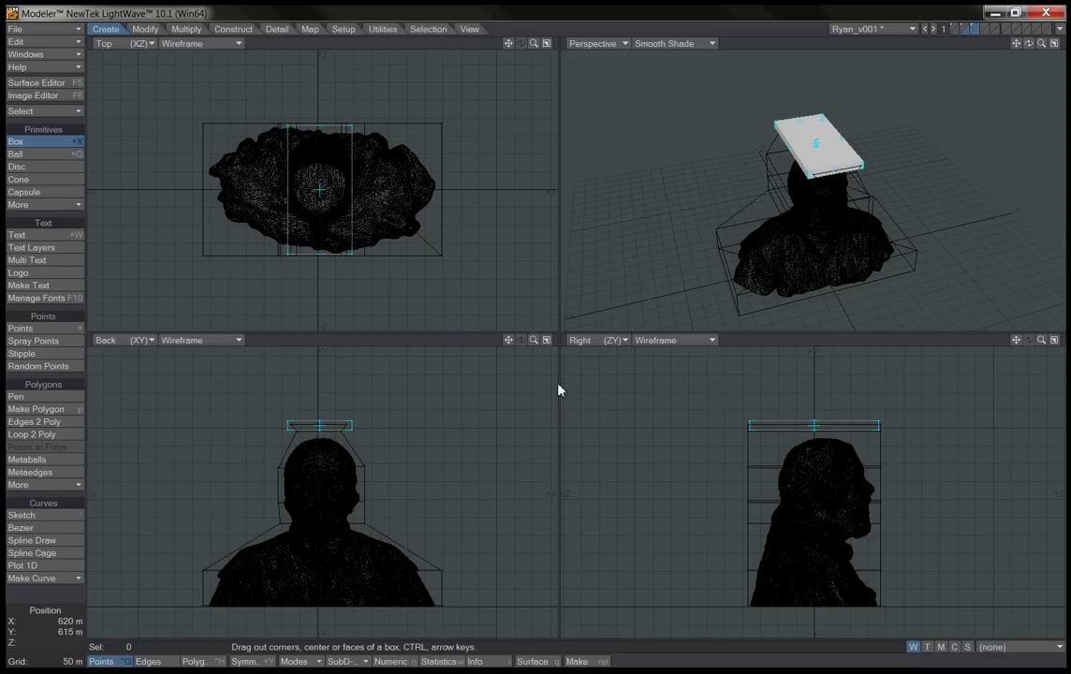
Subtract the background mold body on layer 2 from the slab with a Boolean.
click(974, 31)
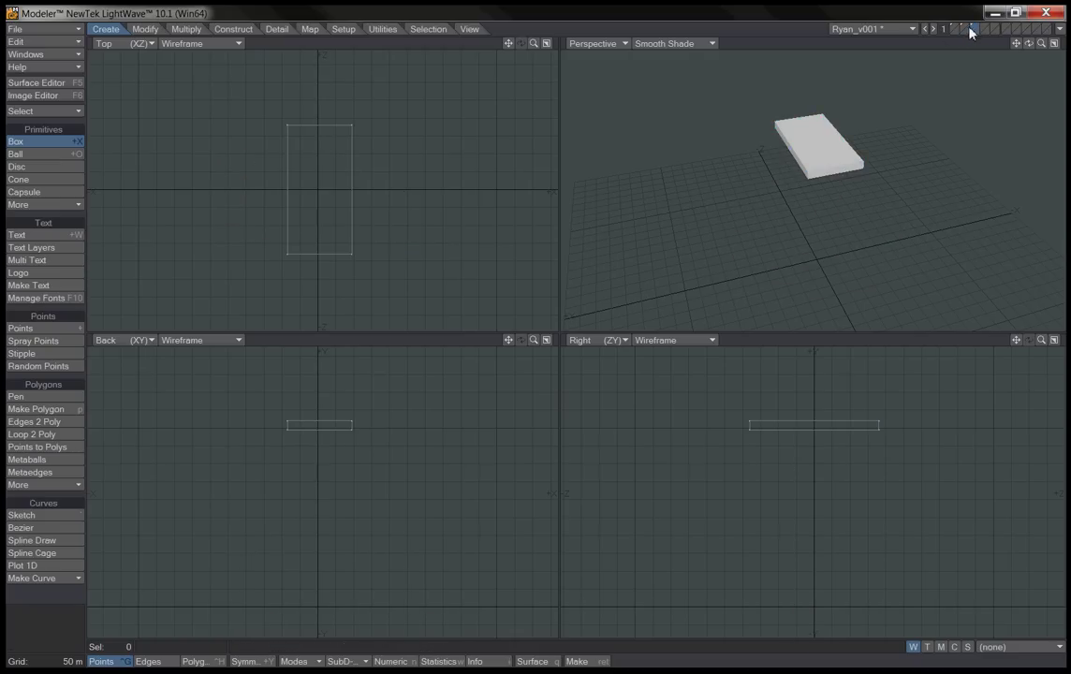
click(967, 37)
click(224, 29)
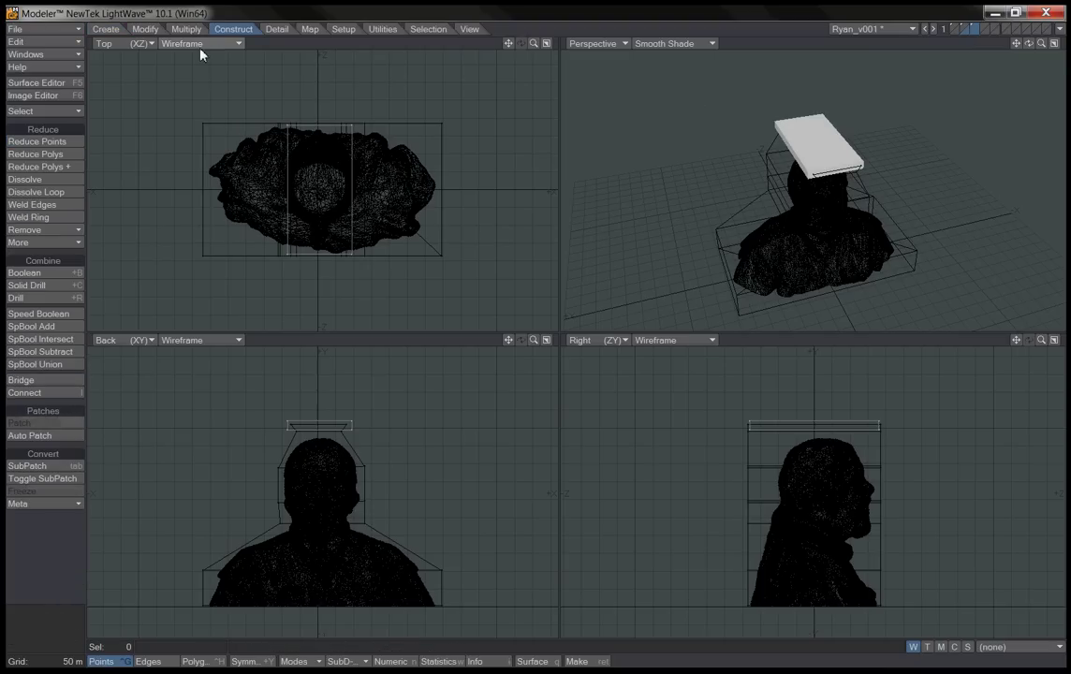
click(29, 273)
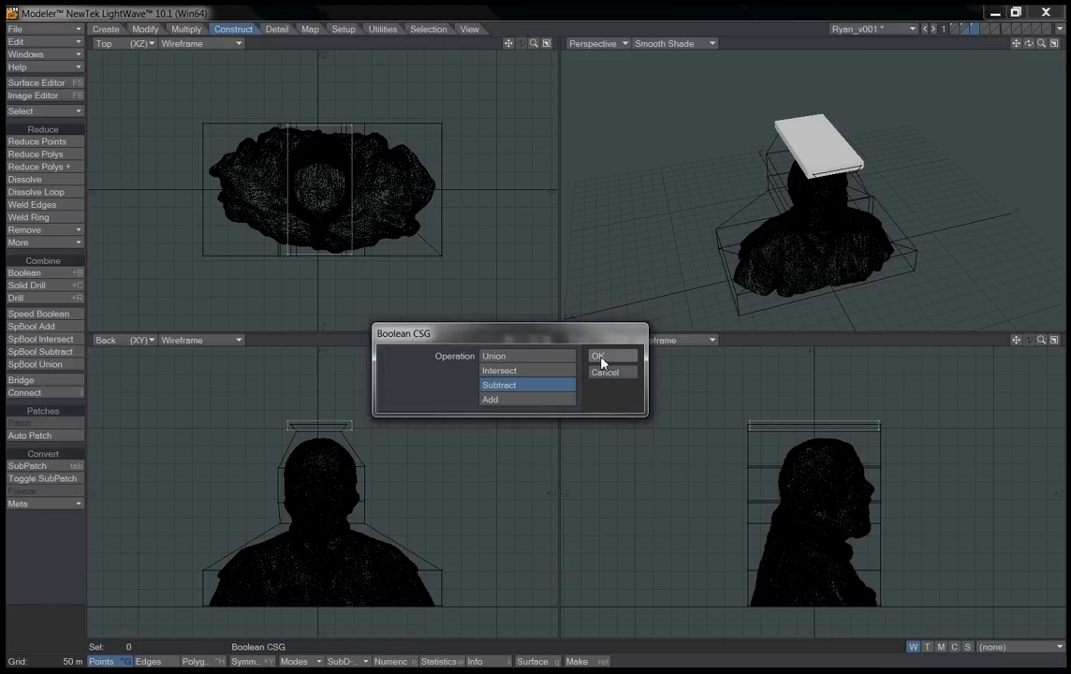
click(606, 363)
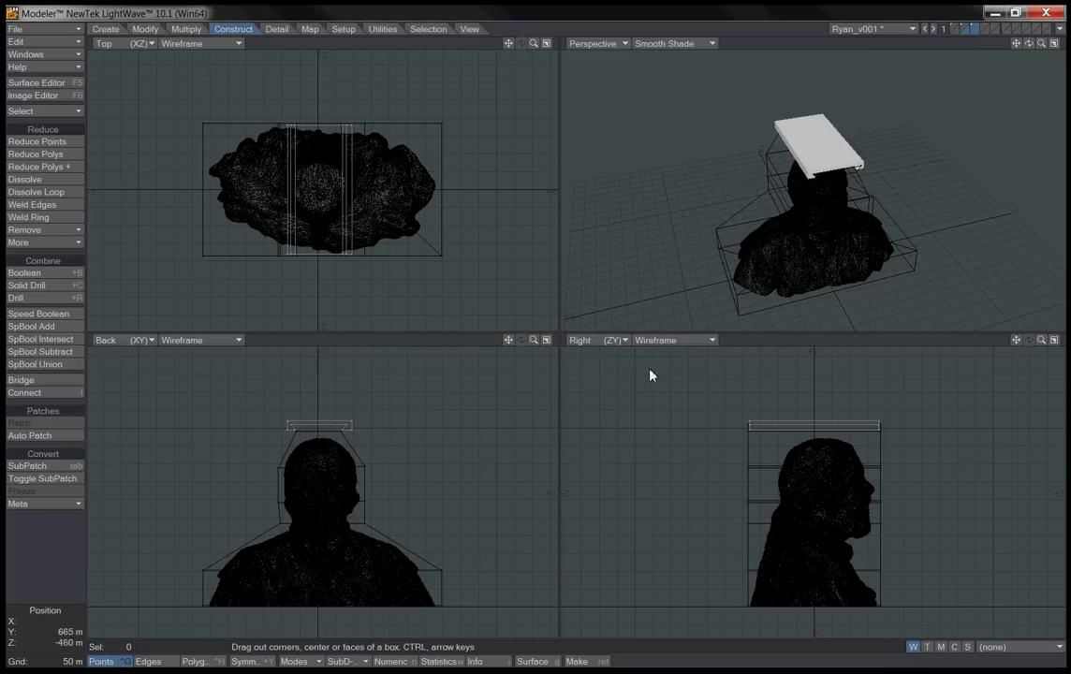
Check the mold body and the grooved cap, and copy the body into the first two layers of layer bank 2.
click(964, 29)
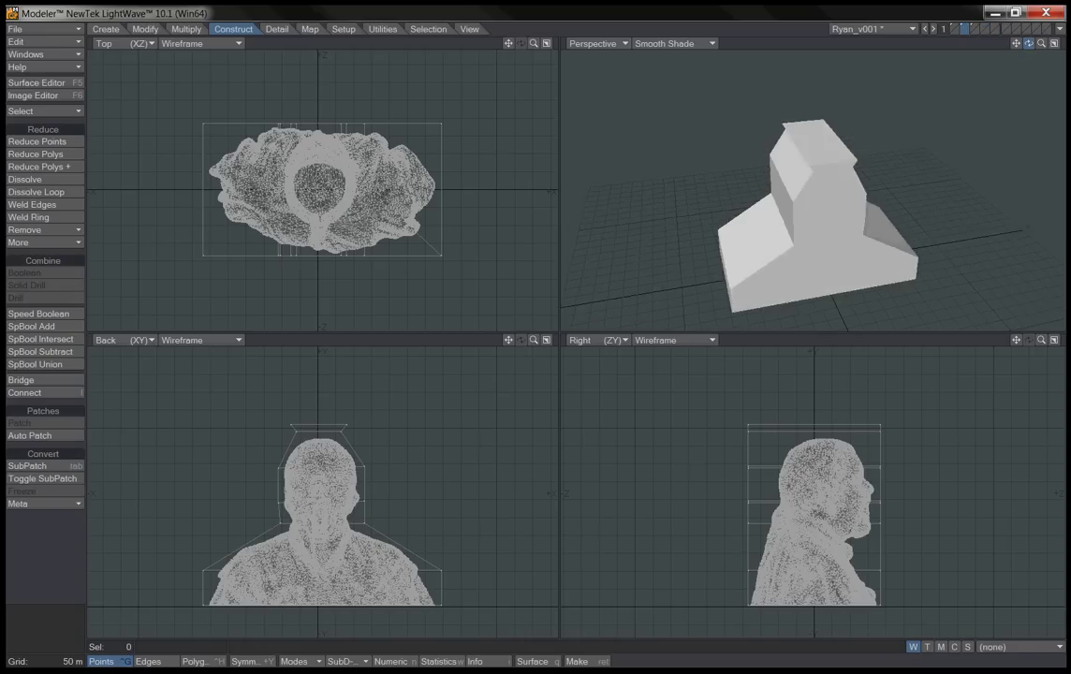
mouse_move(1027, 43)
mouse_down()
mouse_move(1020, 15)
mouse_move(982, 6)
mouse_move(1027, 19)
mouse_move(1028, 43)
mouse_up()
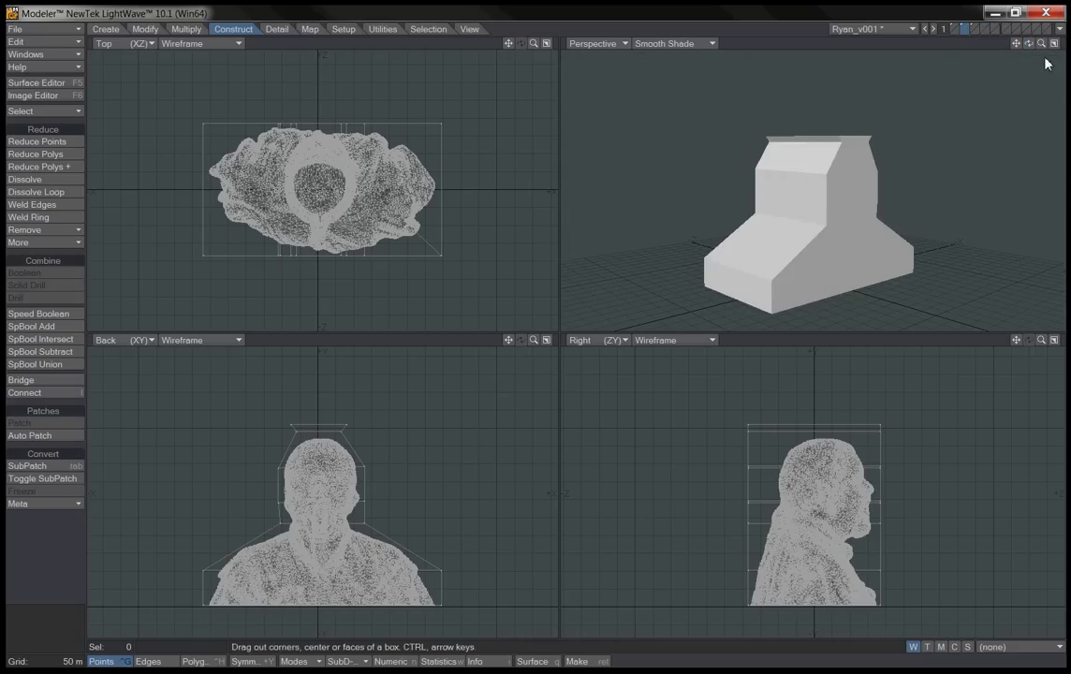
click(974, 29)
drag(1028, 43, 1029, 45)
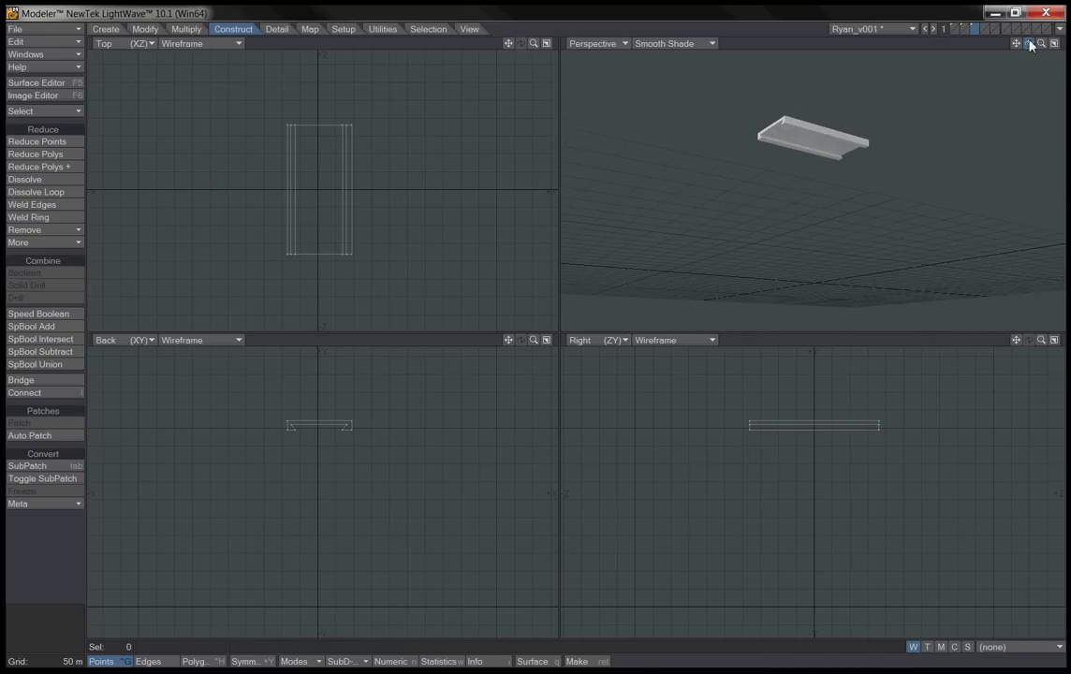
click(963, 29)
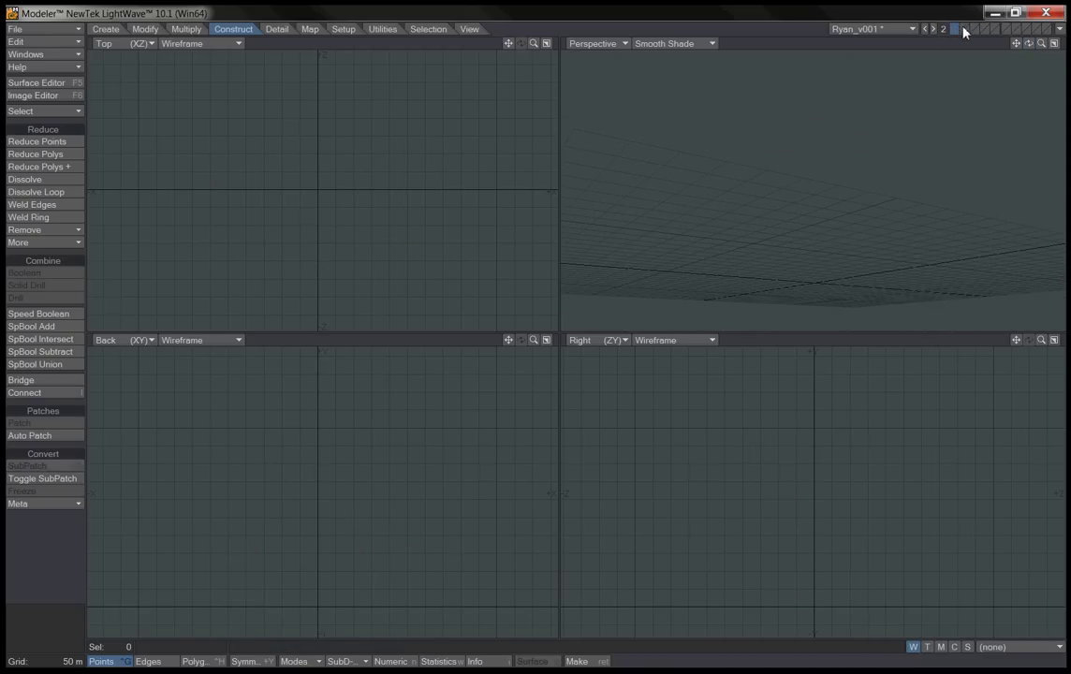
click(963, 29)
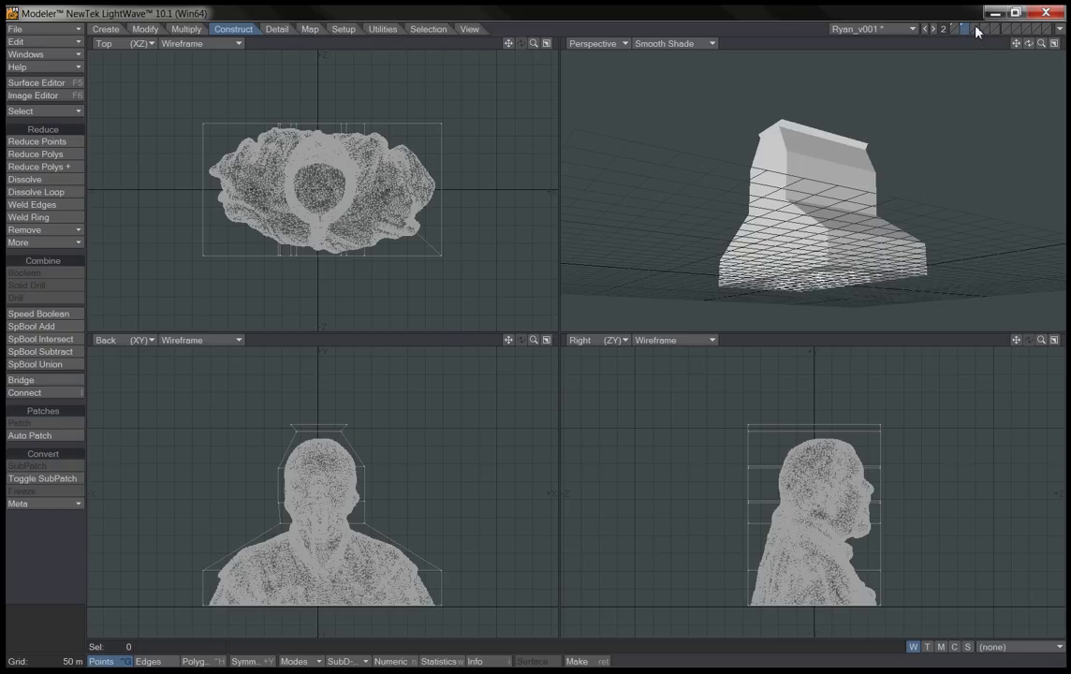
On the third layer of bank 2, draw a box enclosing the mold's front half from Z 0 and extending past its outer edges.
click(974, 30)
click(964, 32)
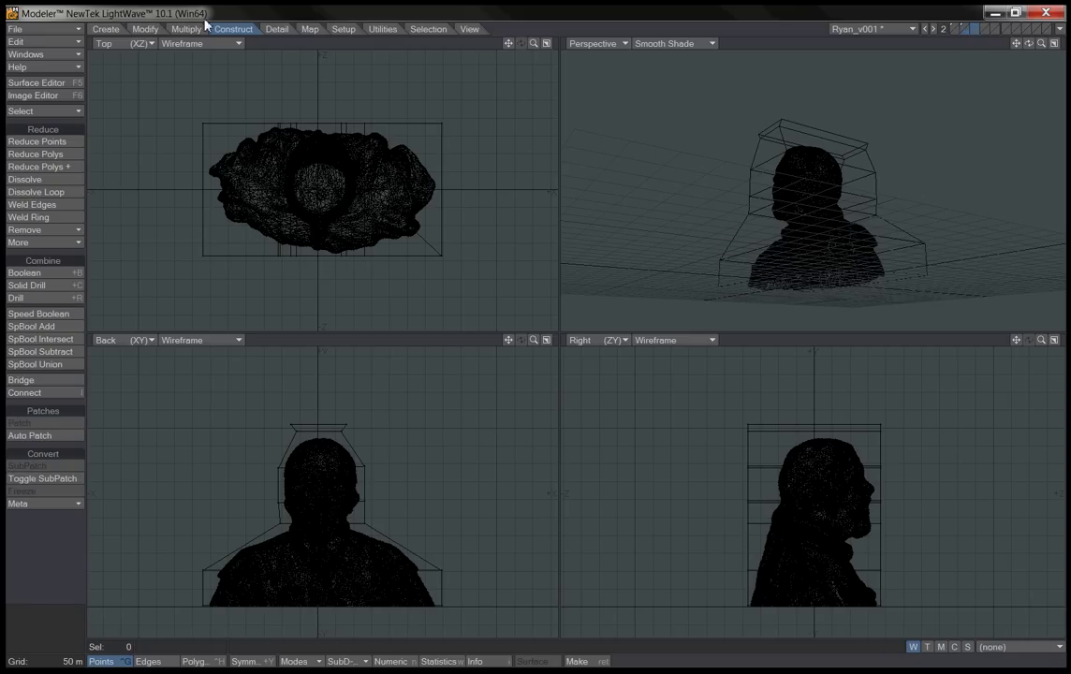
click(105, 29)
click(28, 141)
drag(191, 100, 480, 190)
drag(341, 419, 334, 615)
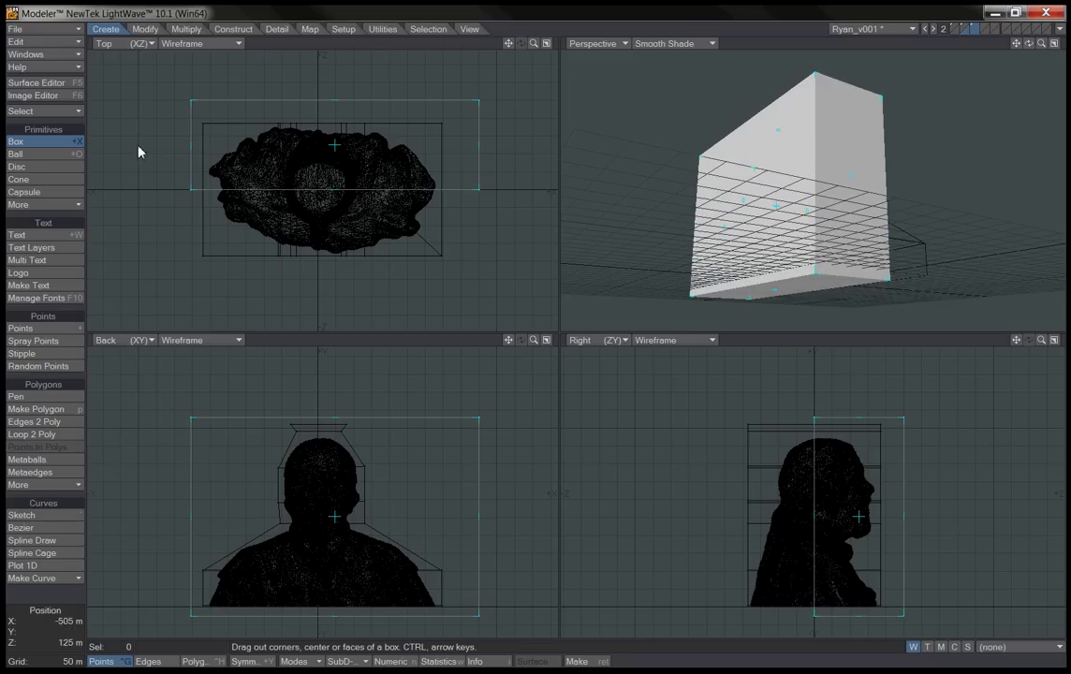
drag(190, 148, 159, 148)
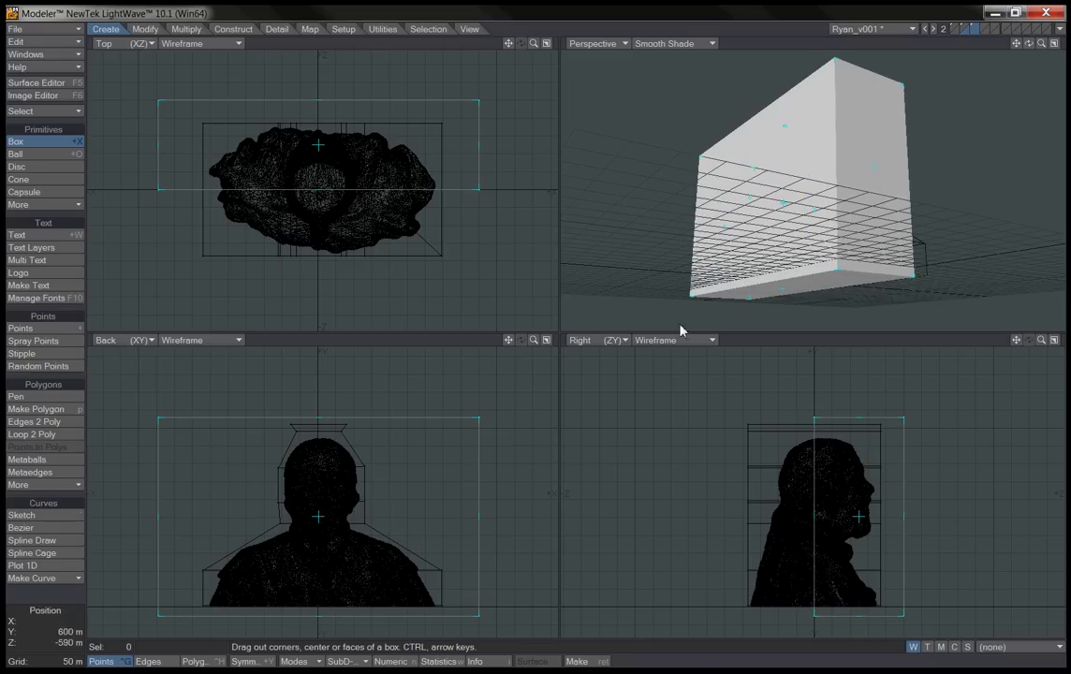
Subtract the third-layer box from the mold body on the first layer of bank 2 with a Boolean, and inspect the cavity.
click(956, 30)
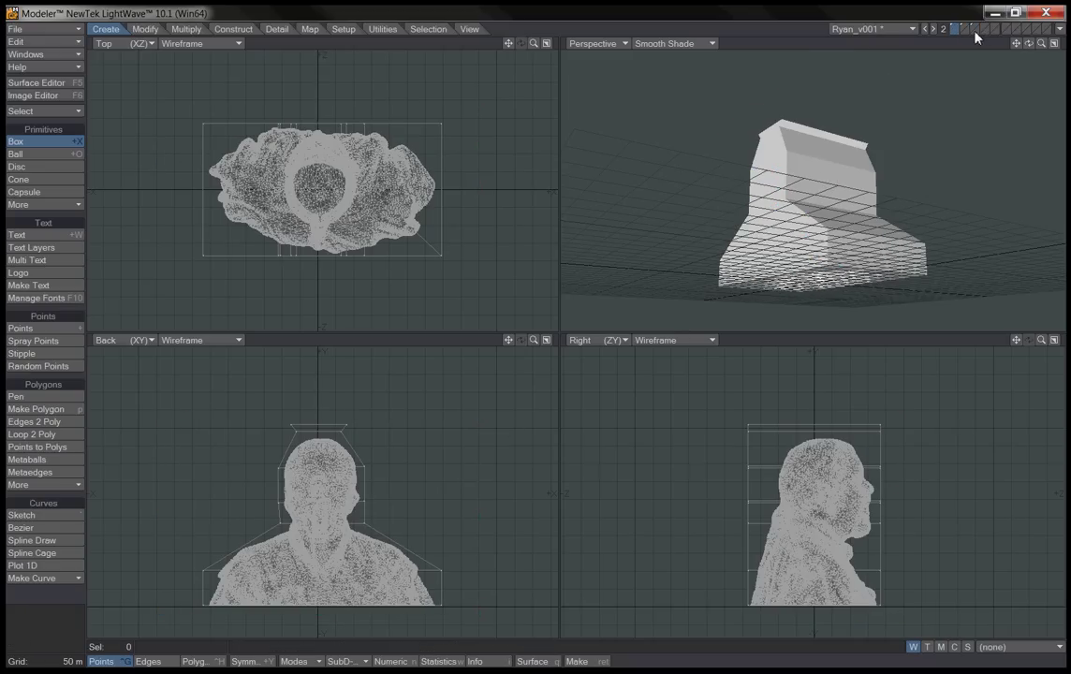
click(974, 33)
click(234, 29)
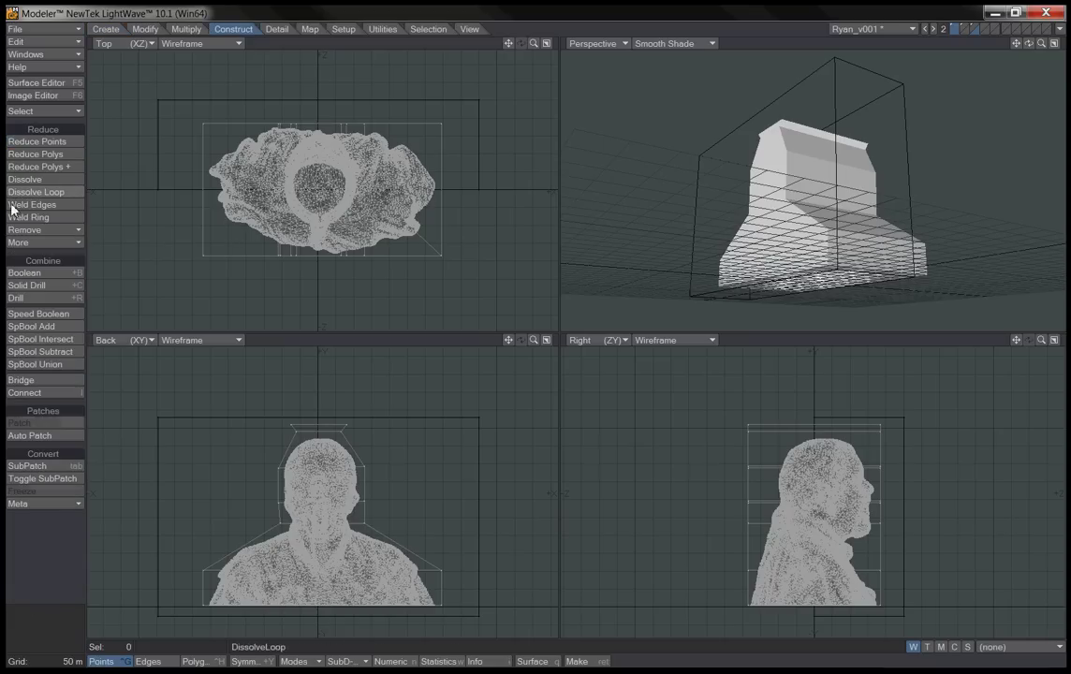
click(24, 273)
click(607, 356)
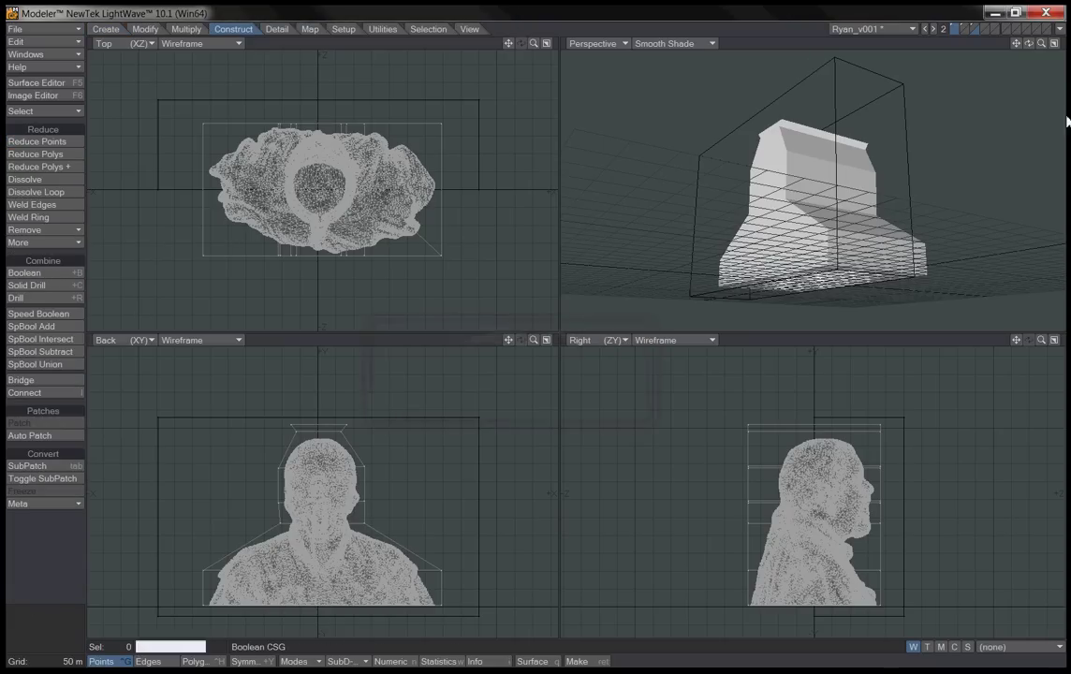
drag(1029, 43, 912, 37)
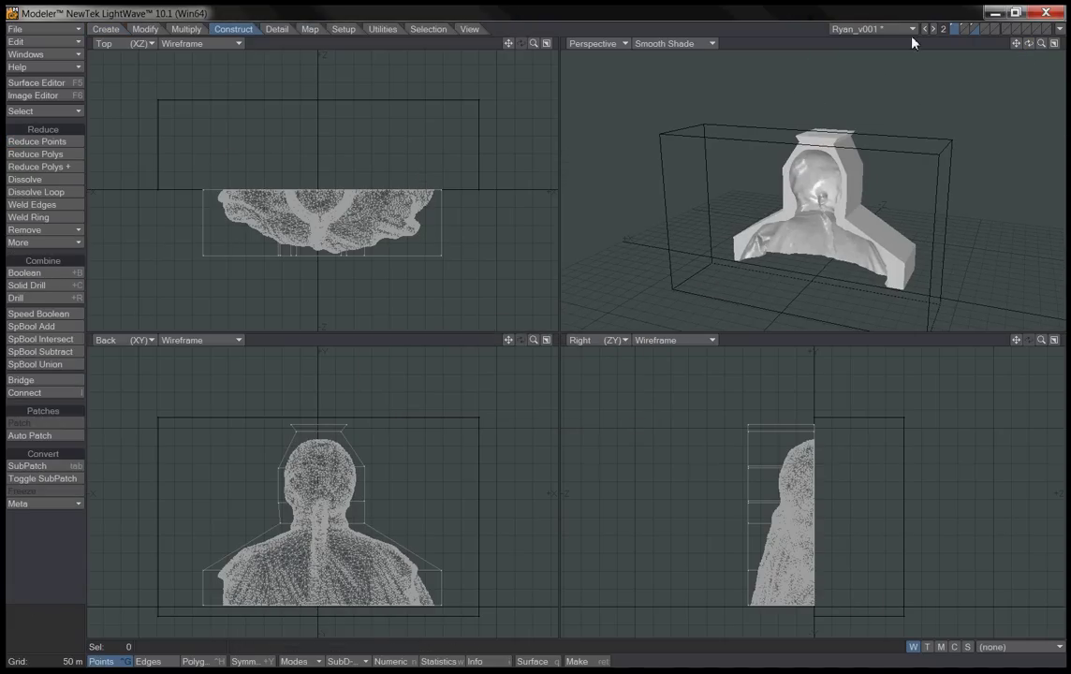
mouse_move(1028, 44)
mouse_down()
mouse_move(1062, 41)
mouse_move(1019, 31)
mouse_up()
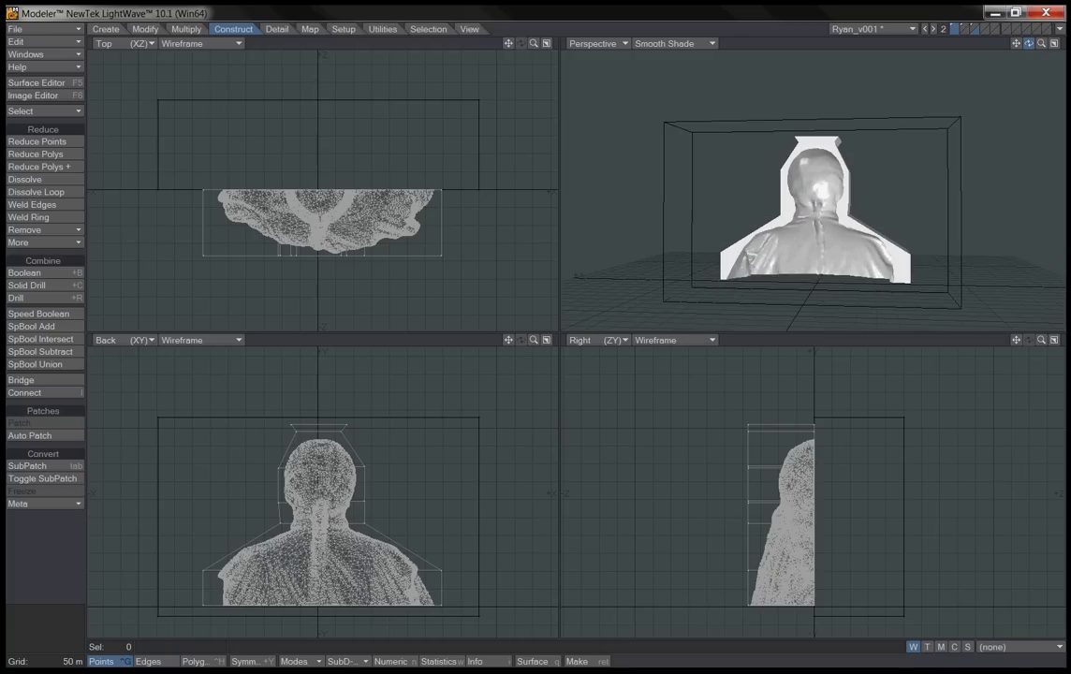
Move the box on the third layer over the mold's back half, with its front face aligned to Z 0.
click(965, 27)
click(974, 30)
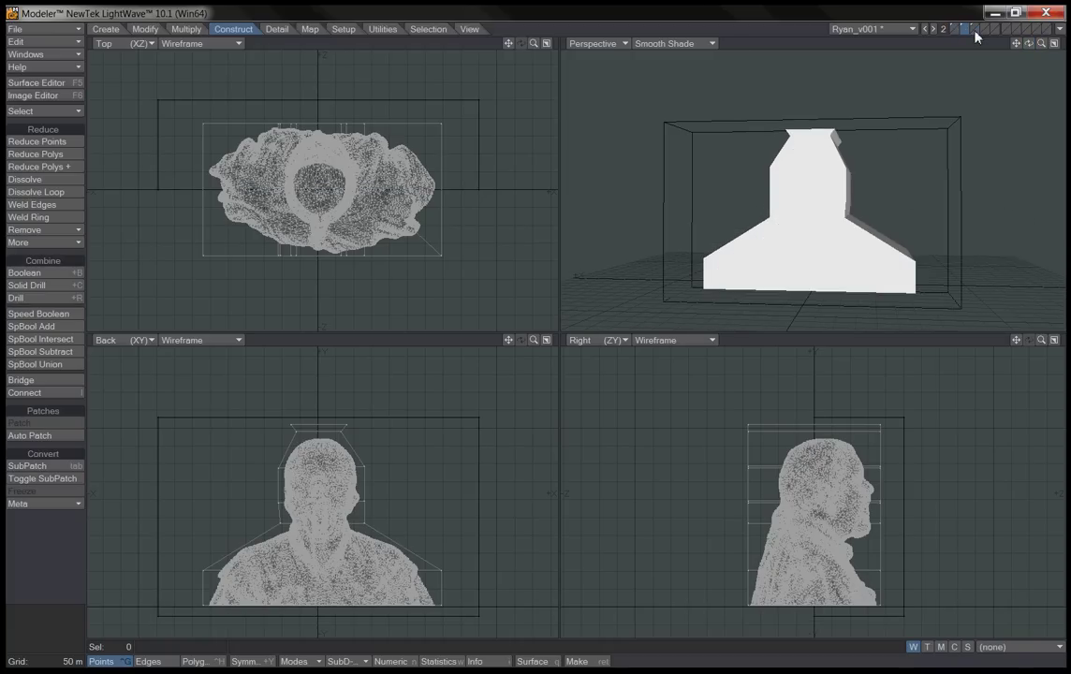
click(972, 25)
click(971, 32)
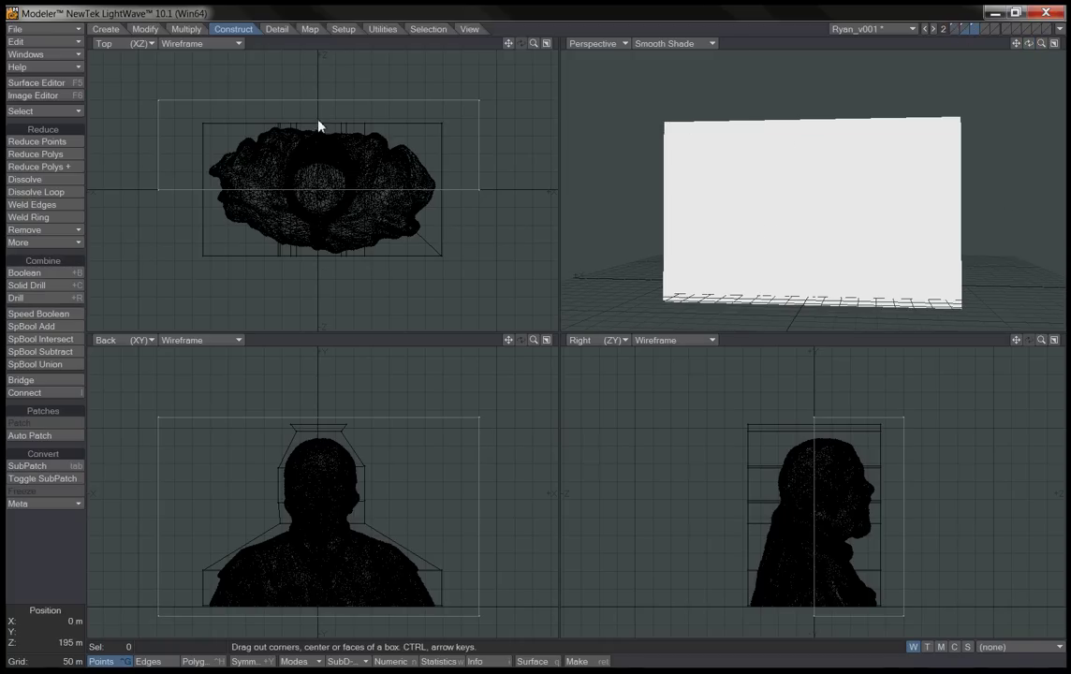
key(t)
drag(325, 122, 330, 212)
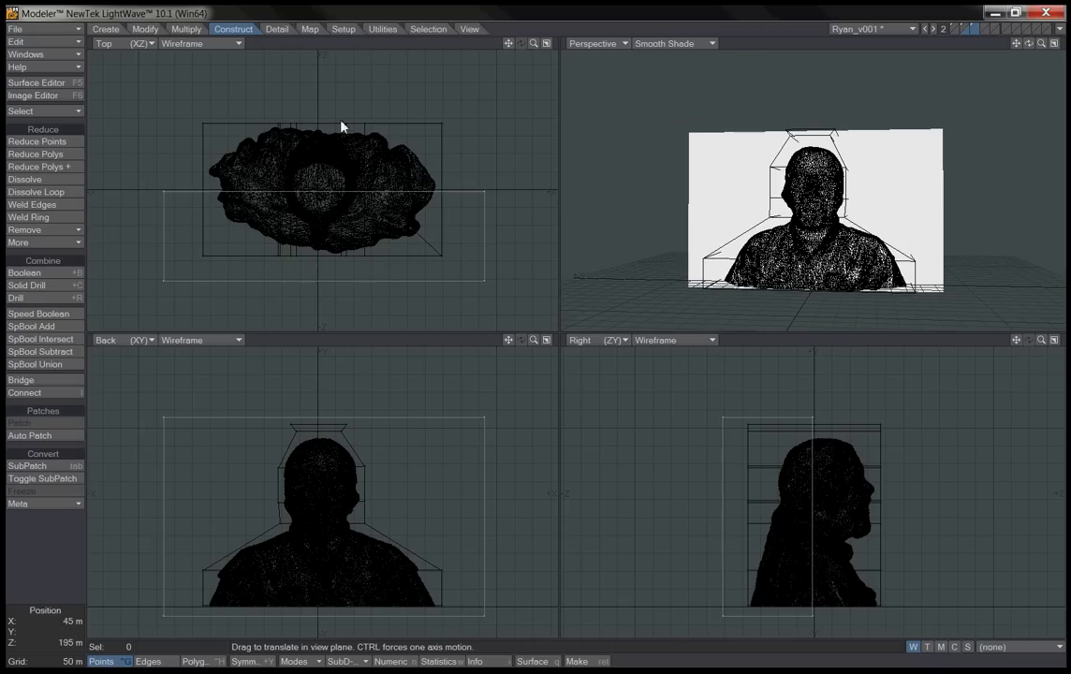
click(972, 29)
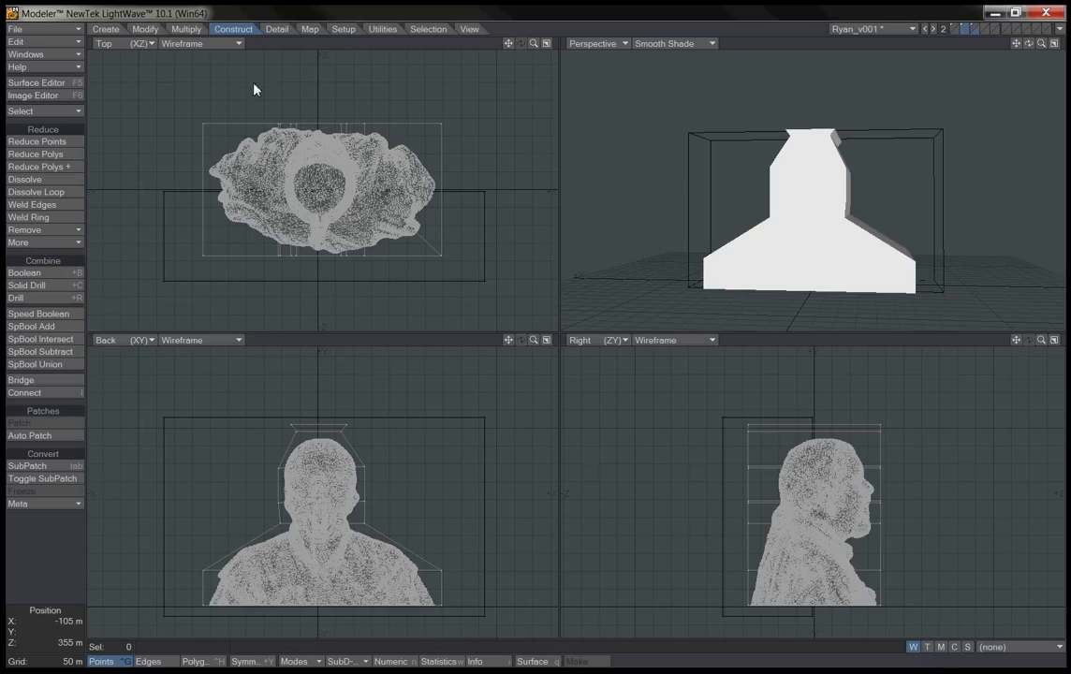
click(971, 30)
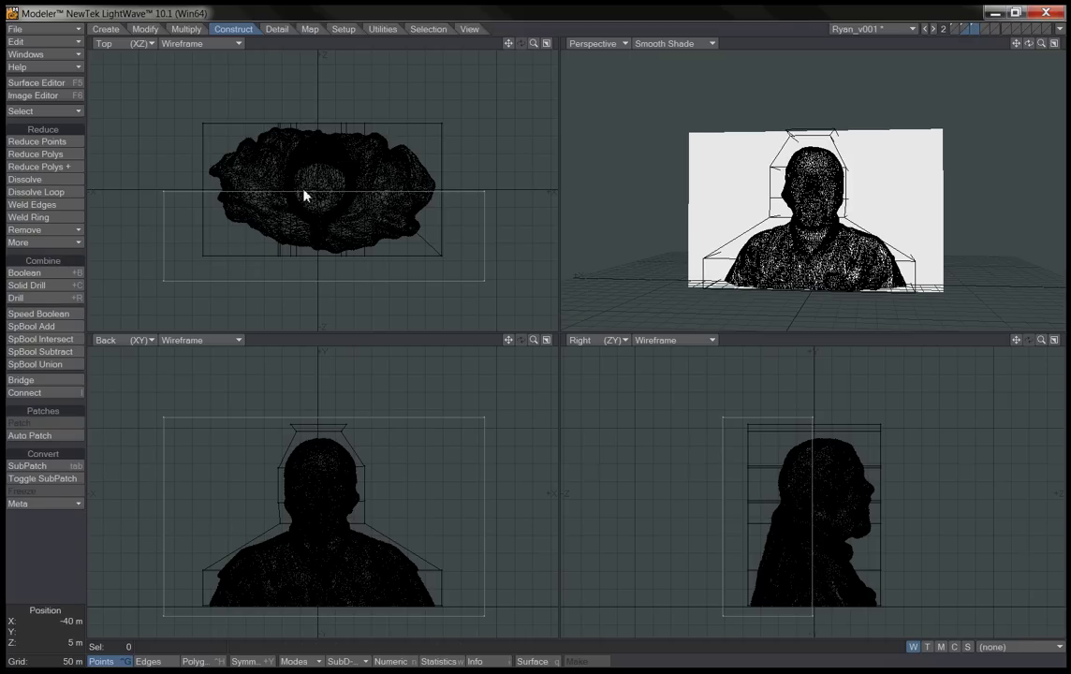
drag(304, 194, 309, 195)
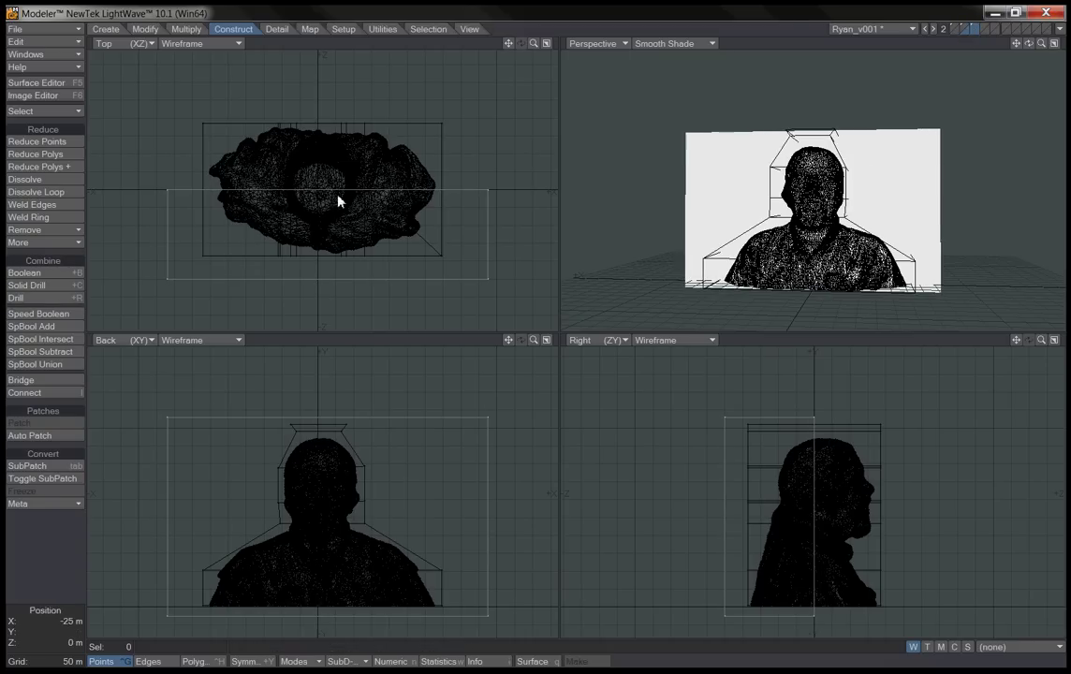
Subtract the moved box from the mold body on the second layer with a Boolean, and inspect the front half.
click(965, 28)
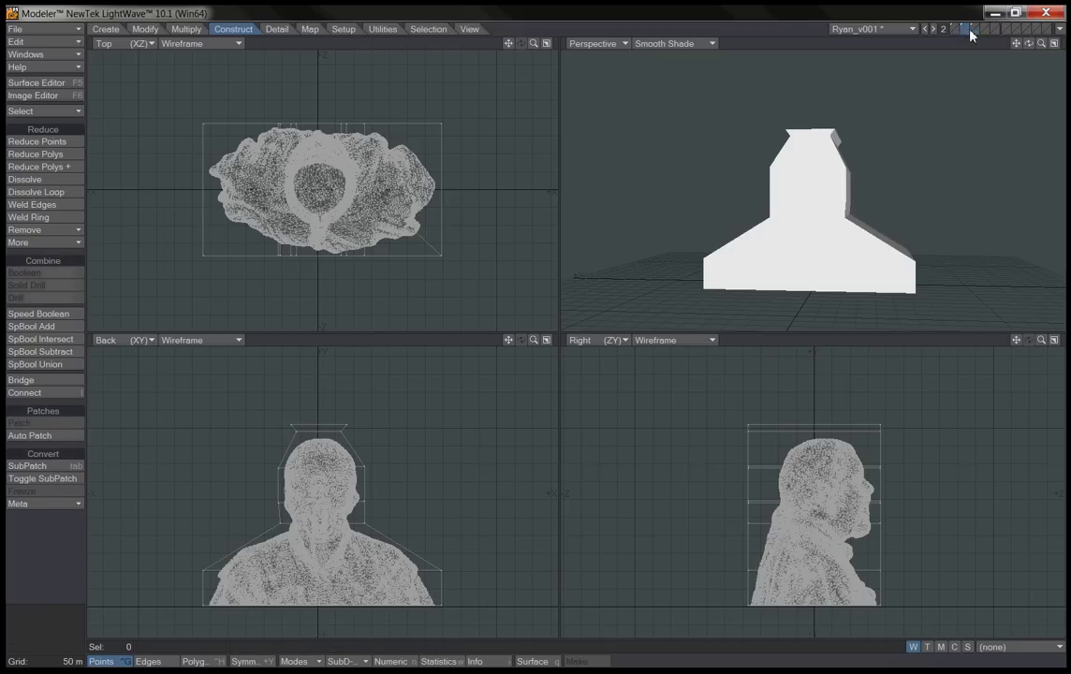
shift+click(971, 29)
shift+click(972, 30)
shift+click(973, 31)
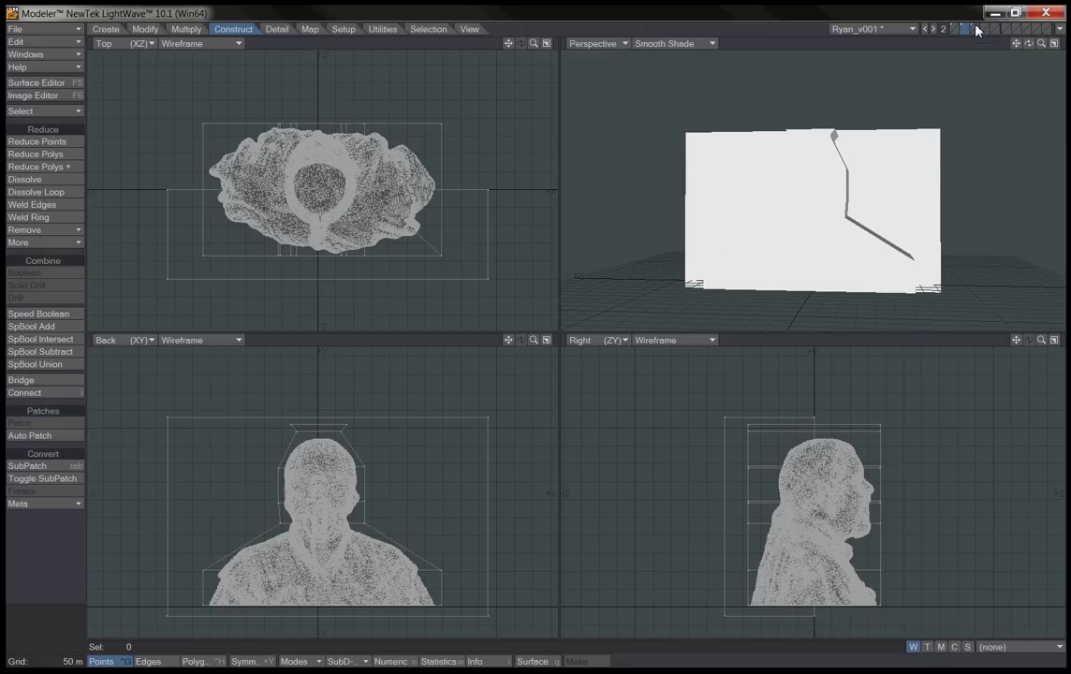
click(973, 35)
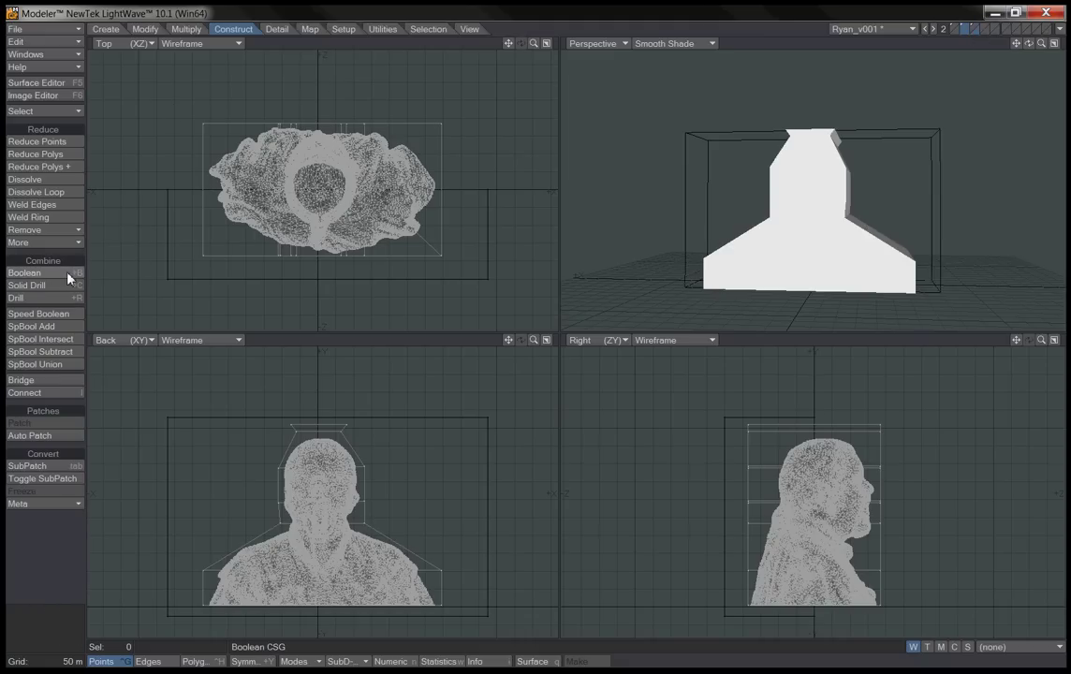
click(26, 272)
click(618, 360)
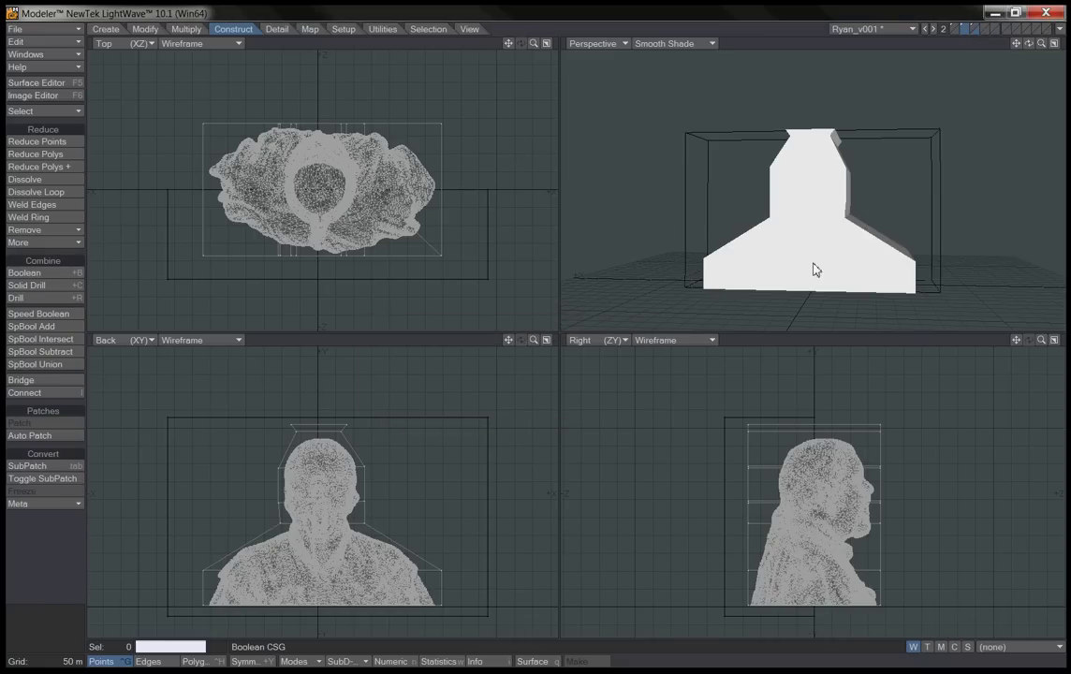
click(966, 31)
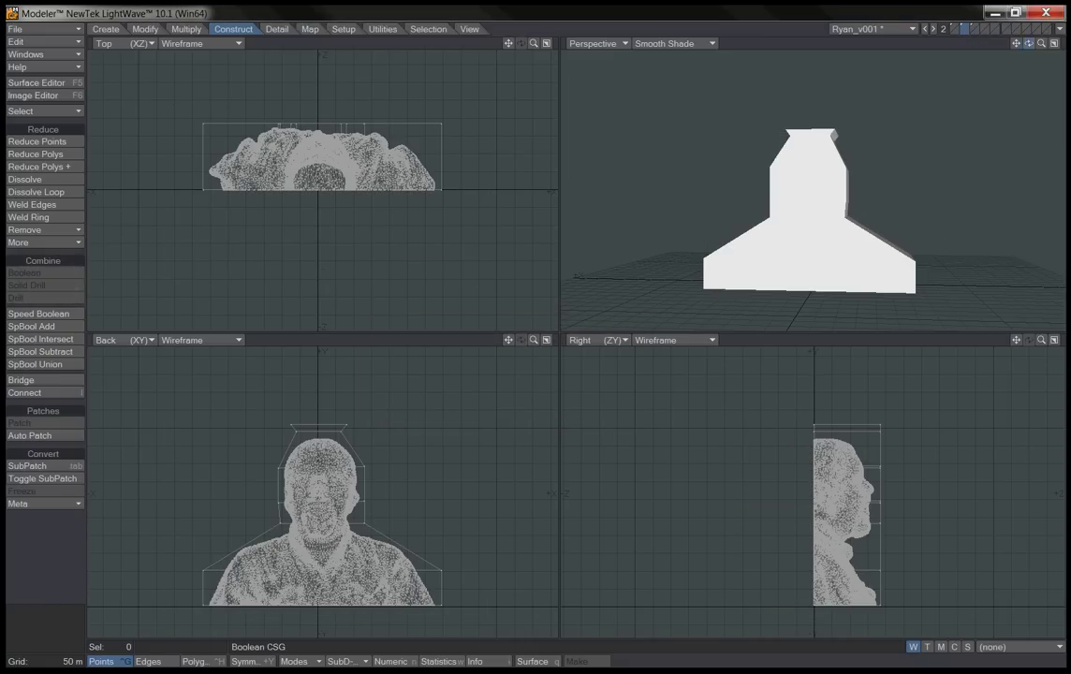
drag(1028, 43, 1001, 33)
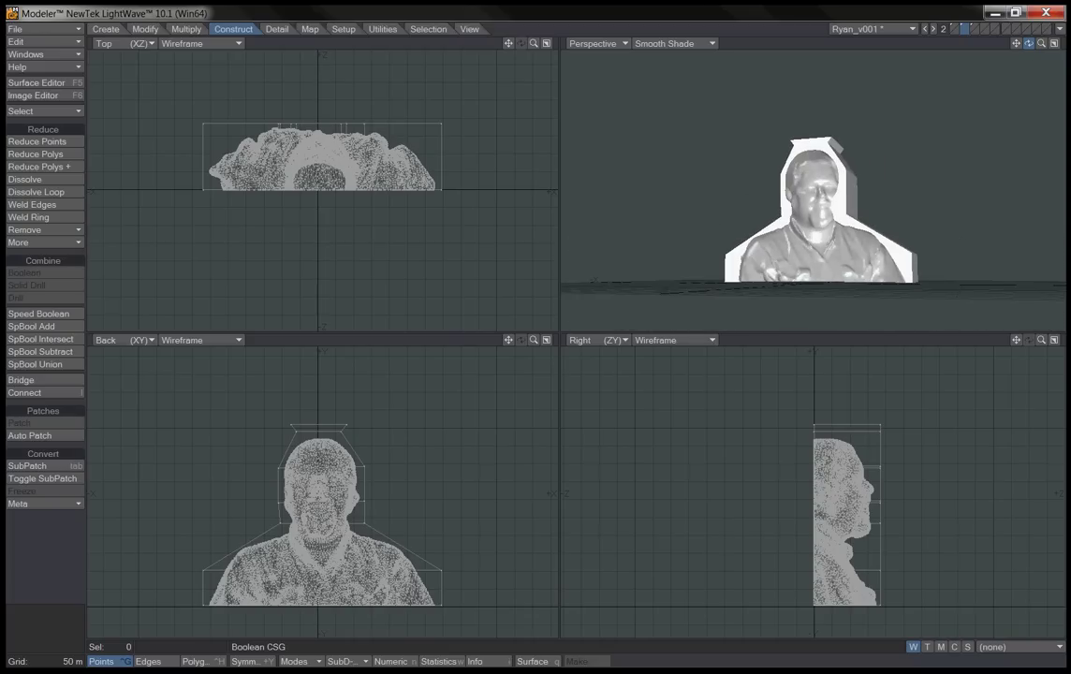
Place the front half in the fifth and sixth layers of bank 2, and copy the back half into the second layer.
click(973, 29)
click(959, 31)
click(965, 31)
click(995, 31)
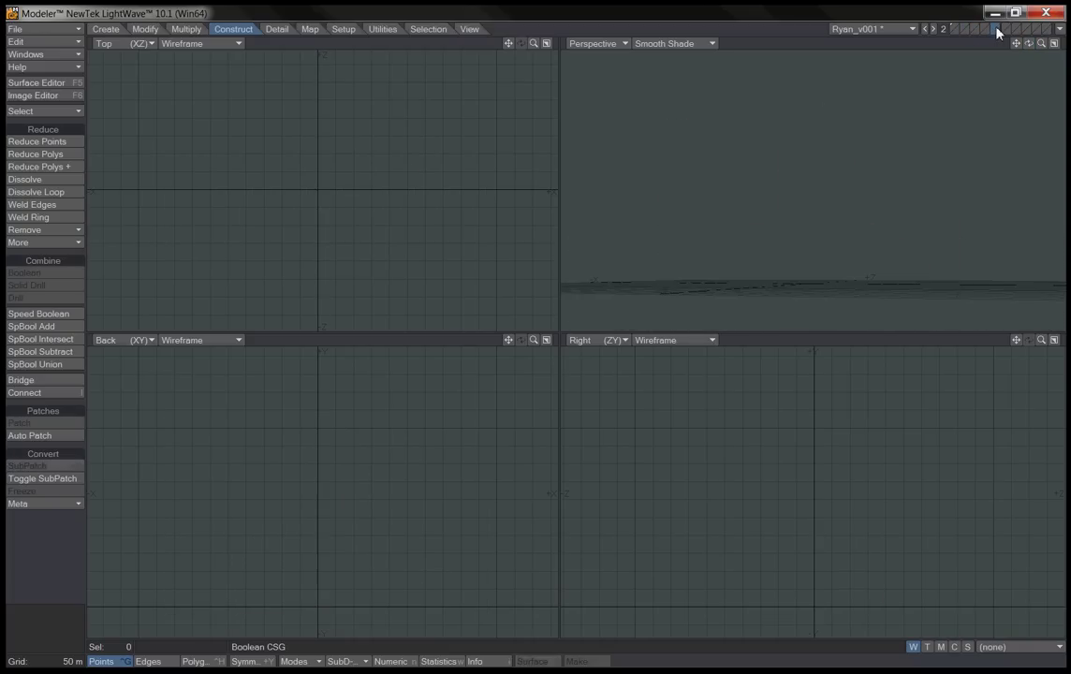
click(1004, 30)
click(956, 30)
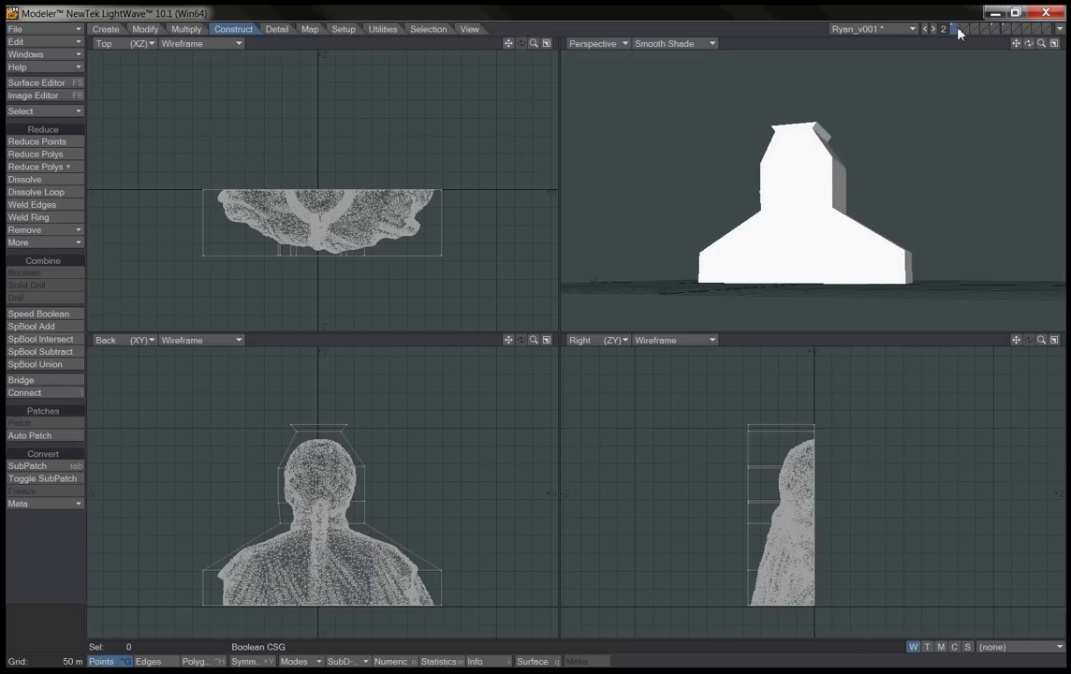
click(965, 30)
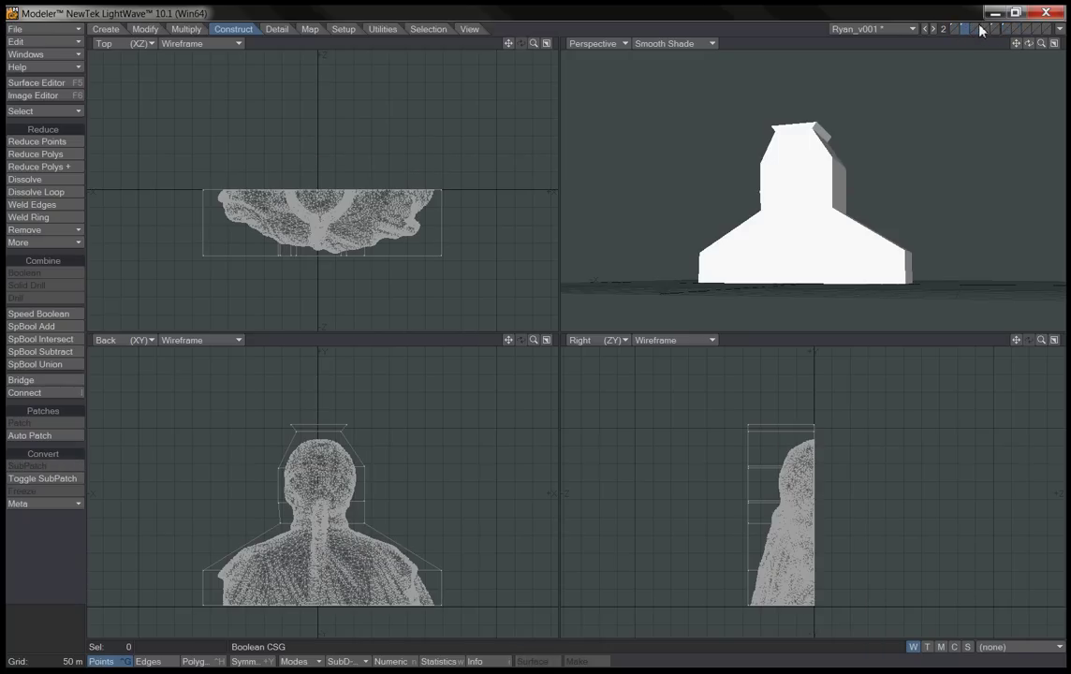
On the emptied third layer, draw a box about 400 m wide from X 0 toward positive X, extending past the mold's outer edges.
click(976, 26)
click(957, 32)
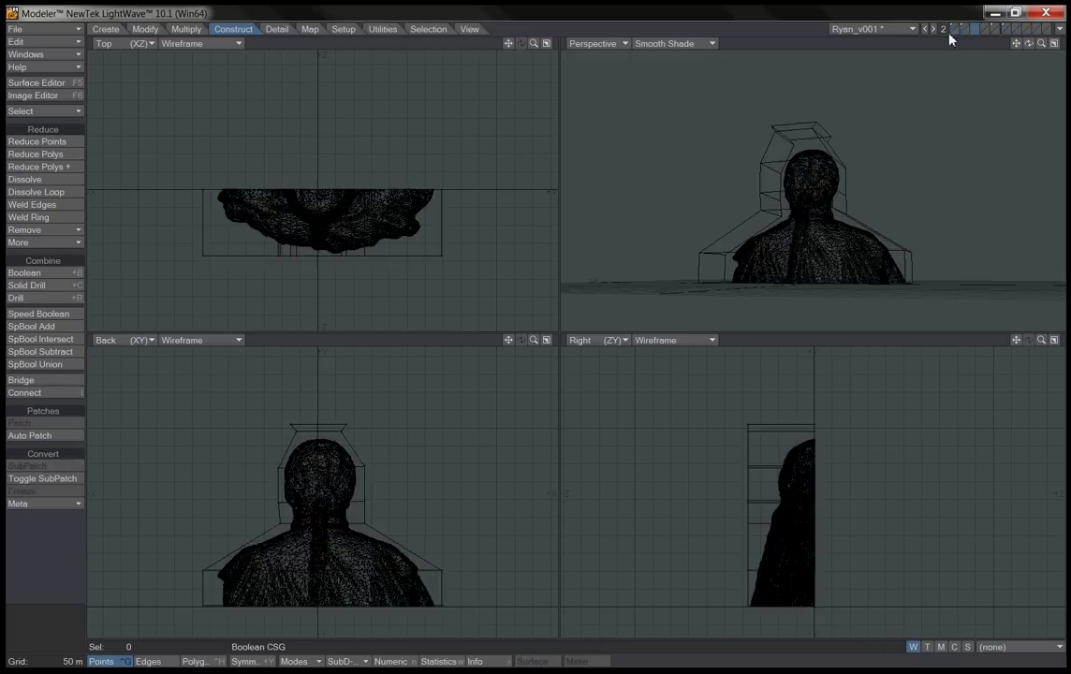
click(103, 29)
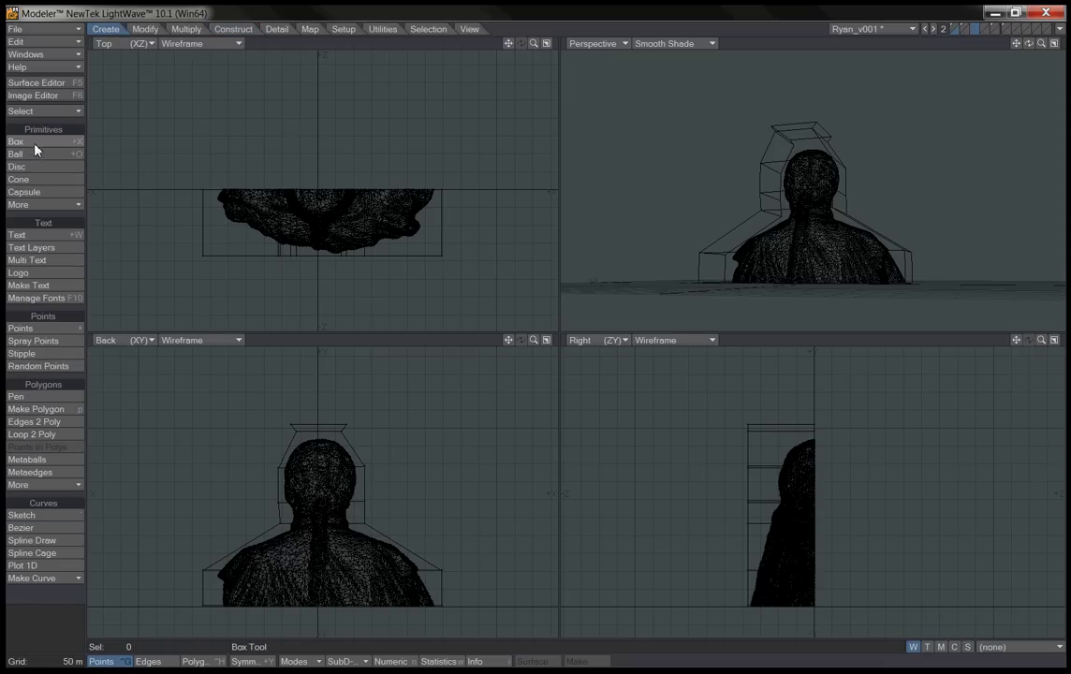
click(38, 141)
drag(333, 96, 345, 145)
drag(393, 269, 463, 297)
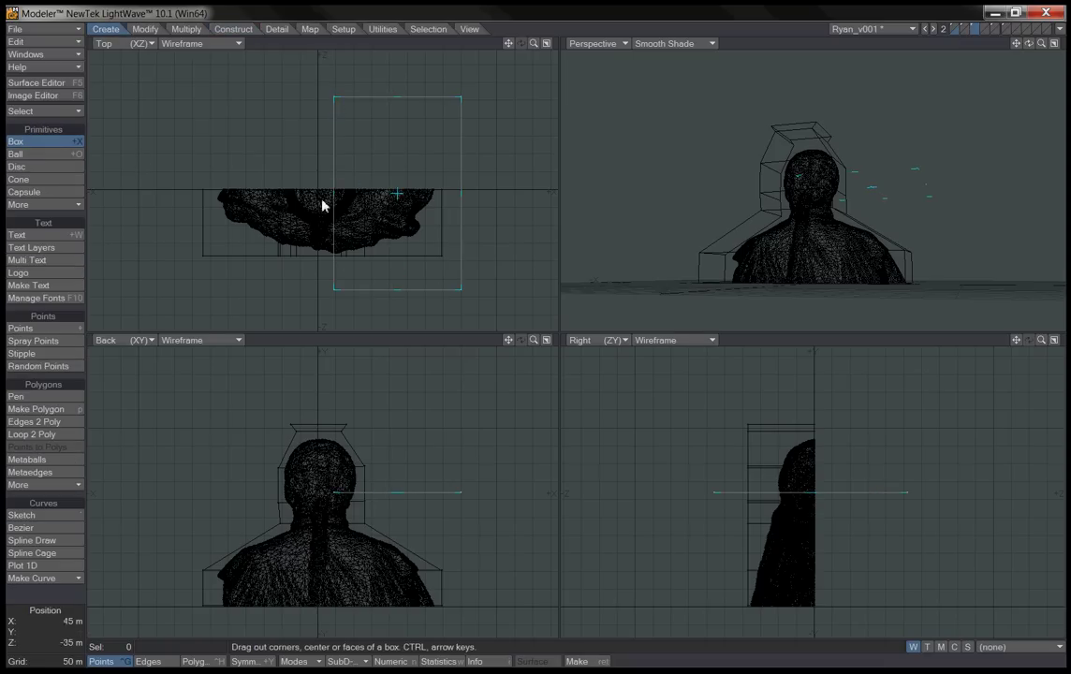
drag(323, 203, 318, 206)
drag(384, 101, 387, 83)
drag(362, 476, 376, 400)
drag(388, 492, 387, 616)
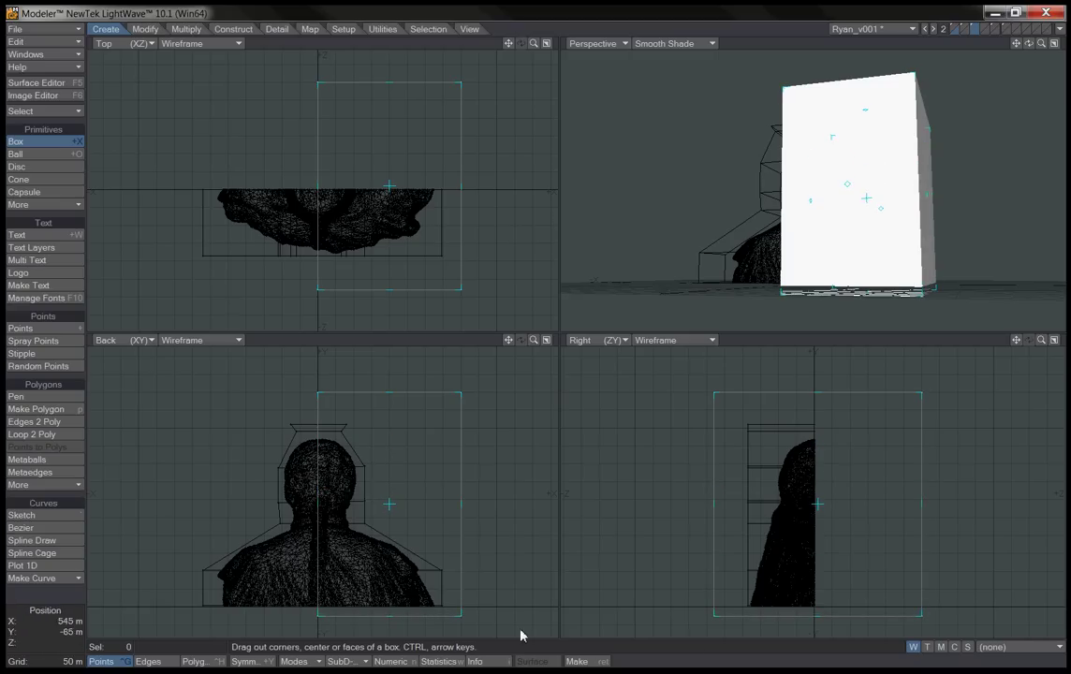
Subtract the box from the back half on the first layer with a Boolean.
click(956, 31)
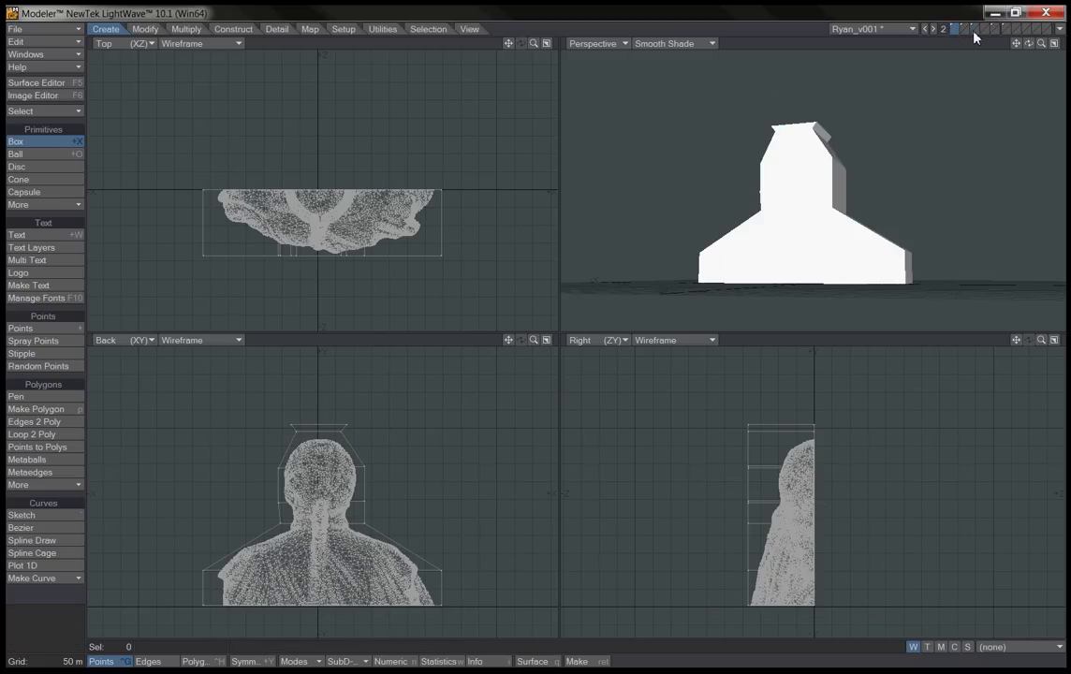
click(973, 35)
click(243, 30)
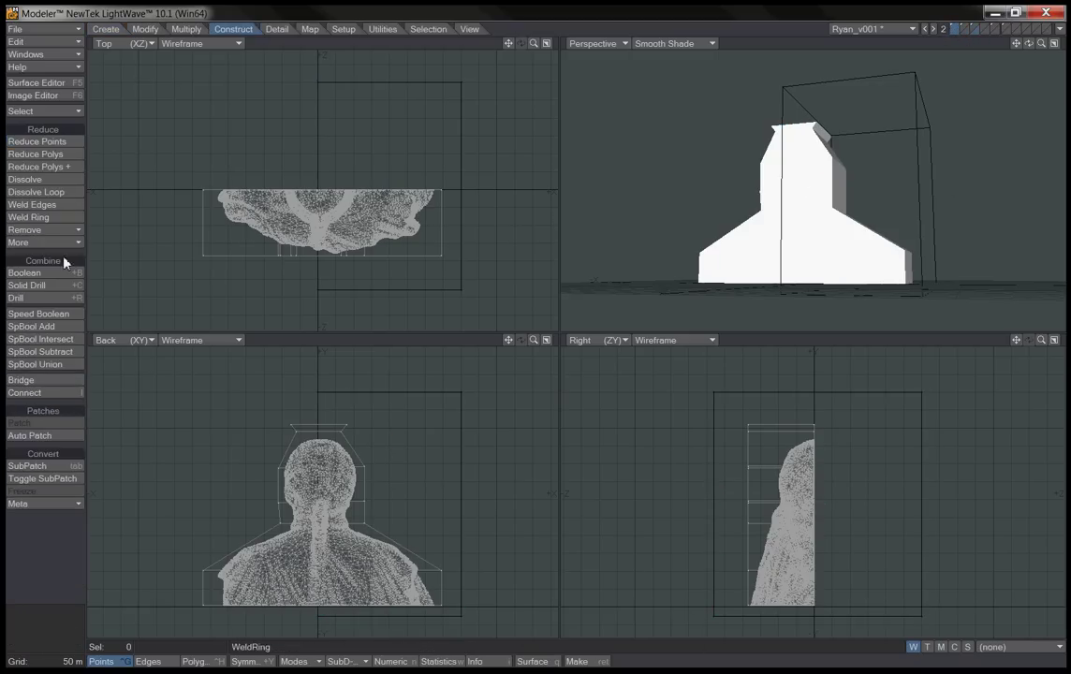
click(42, 272)
click(613, 358)
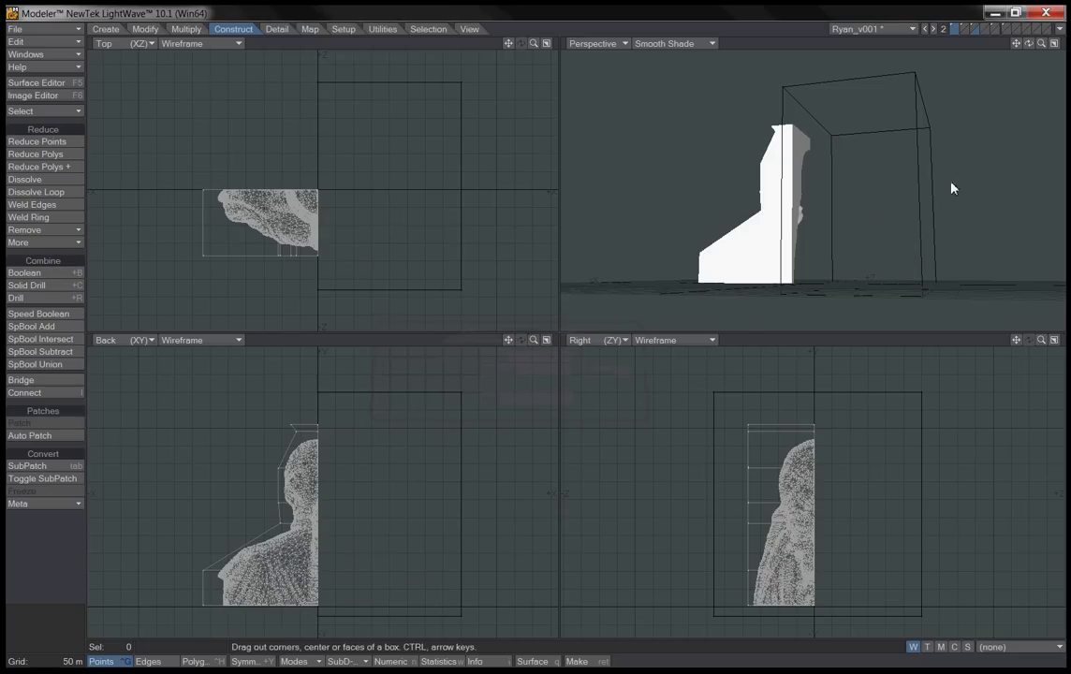
Subtract the same box from the front half on the fifth layer with a Boolean.
click(995, 27)
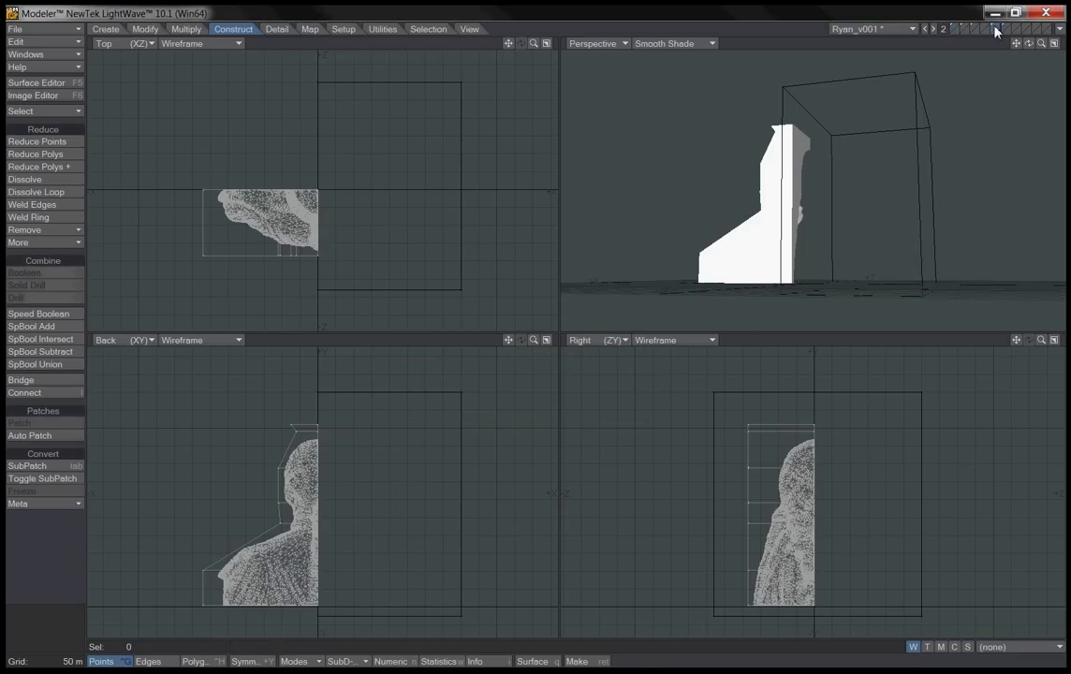
click(976, 32)
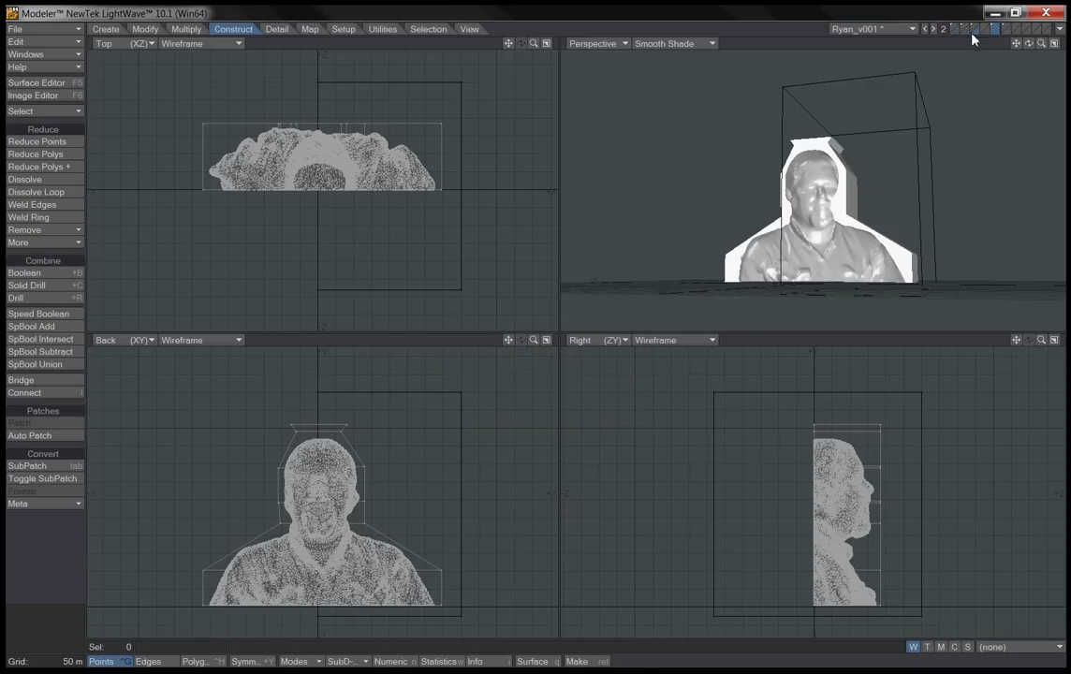
click(42, 273)
click(622, 356)
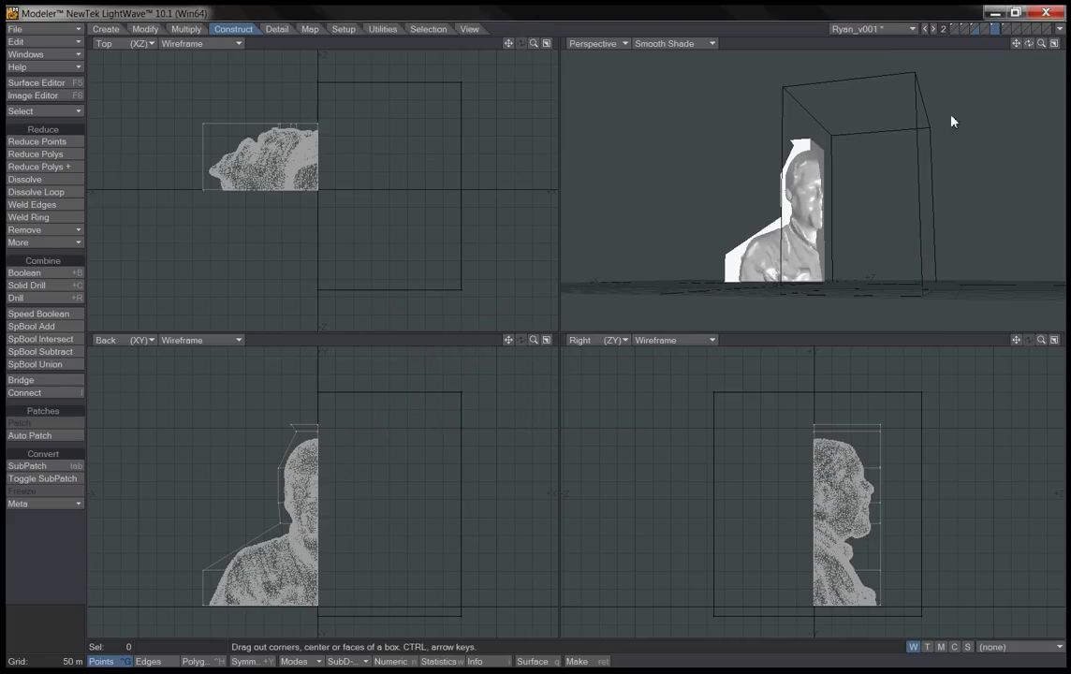
Move the third-layer box by -400 m in X and -25 m in Z so it covers the mold's other side up to X 0.
click(973, 29)
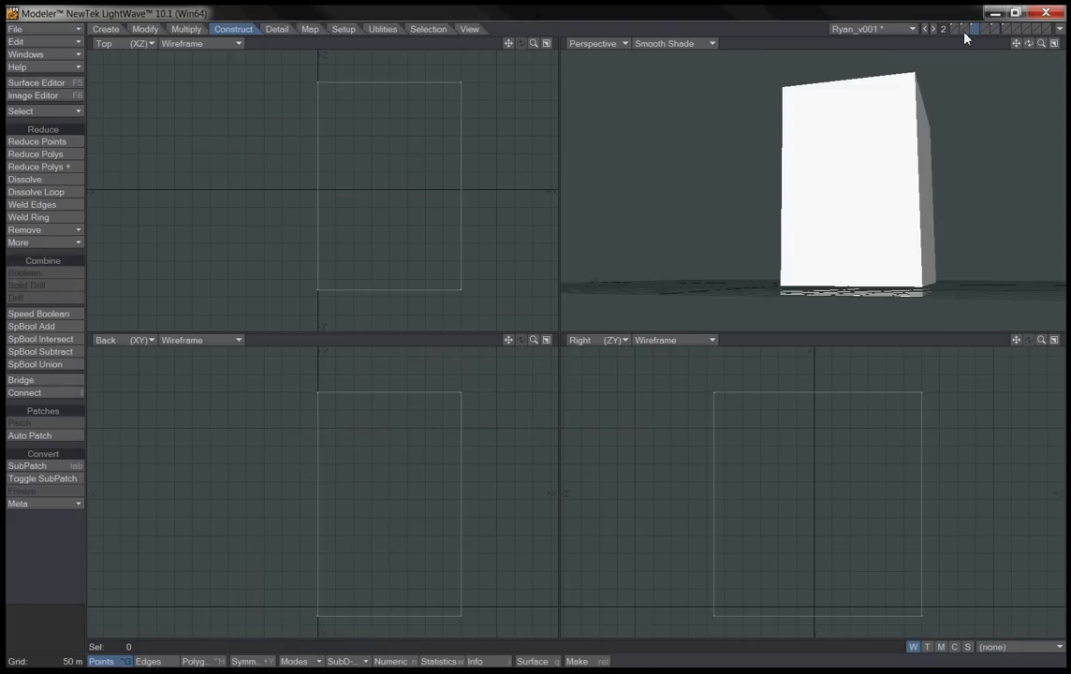
click(963, 34)
key(t)
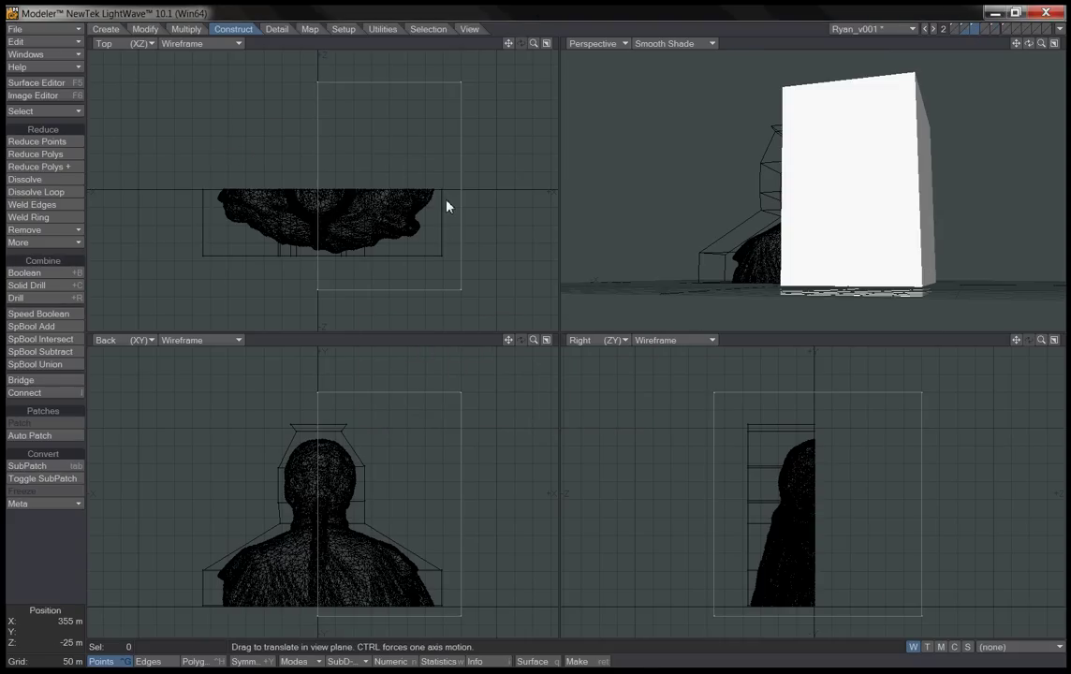
drag(445, 204, 302, 214)
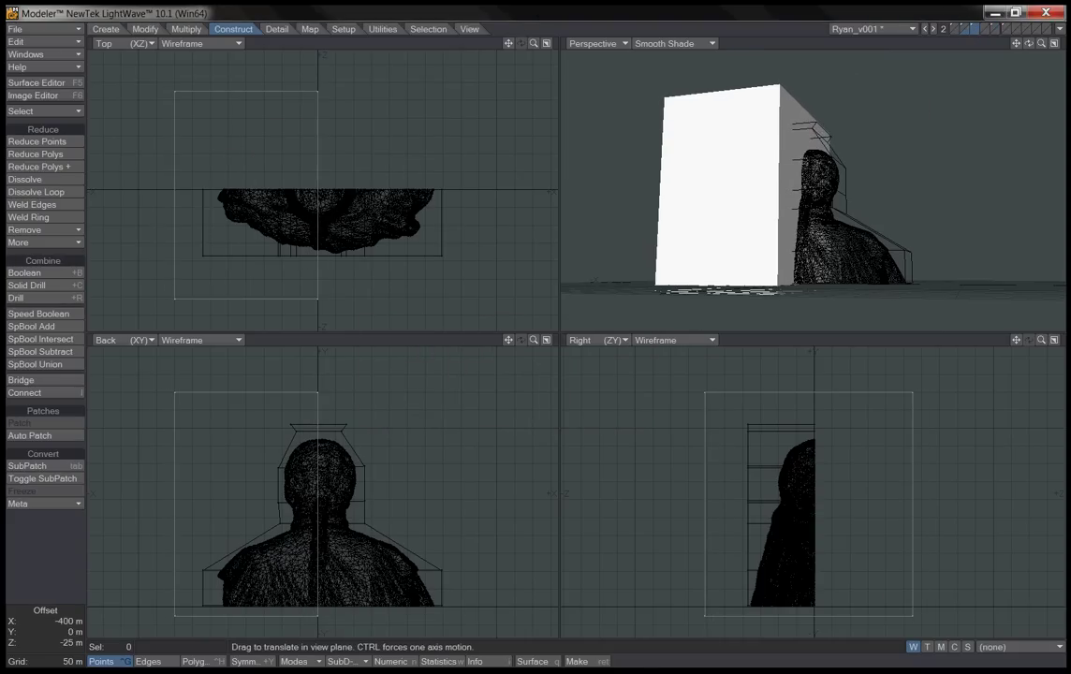
key(space)
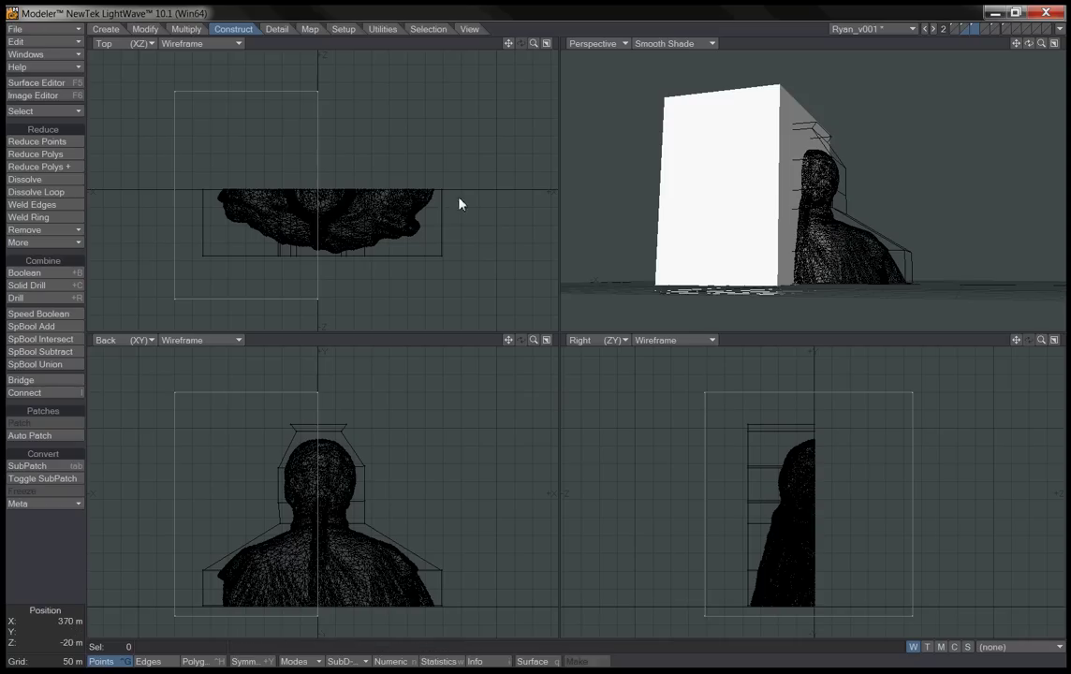
Subtract the third-layer box from the back half copy on the second layer with a Boolean.
click(963, 29)
click(976, 33)
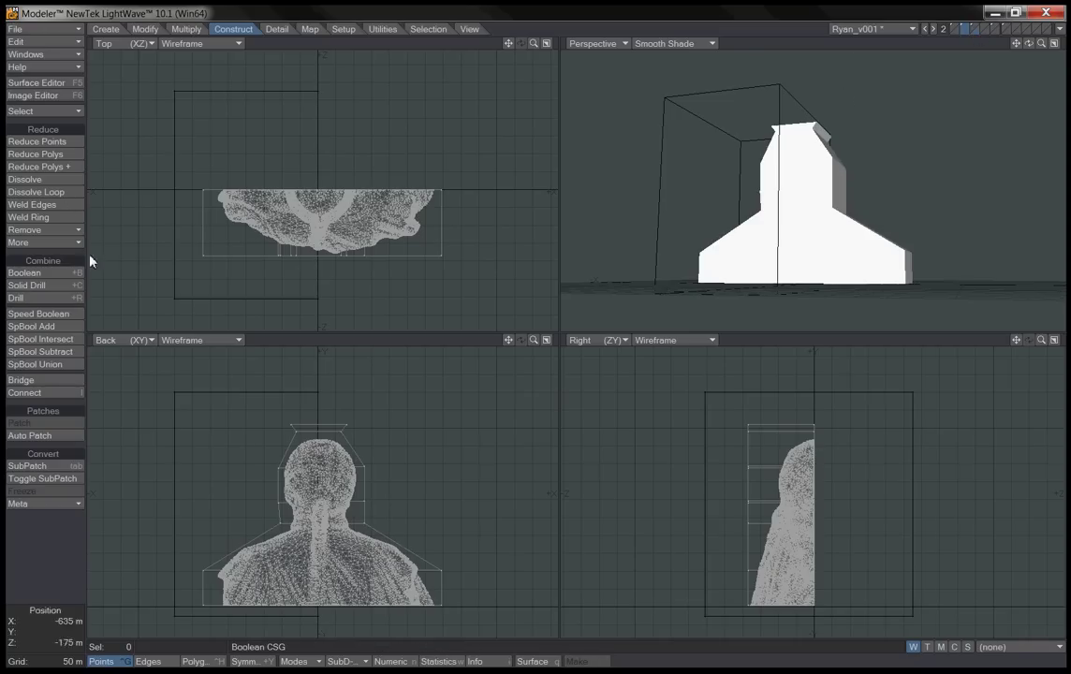
click(38, 272)
click(604, 358)
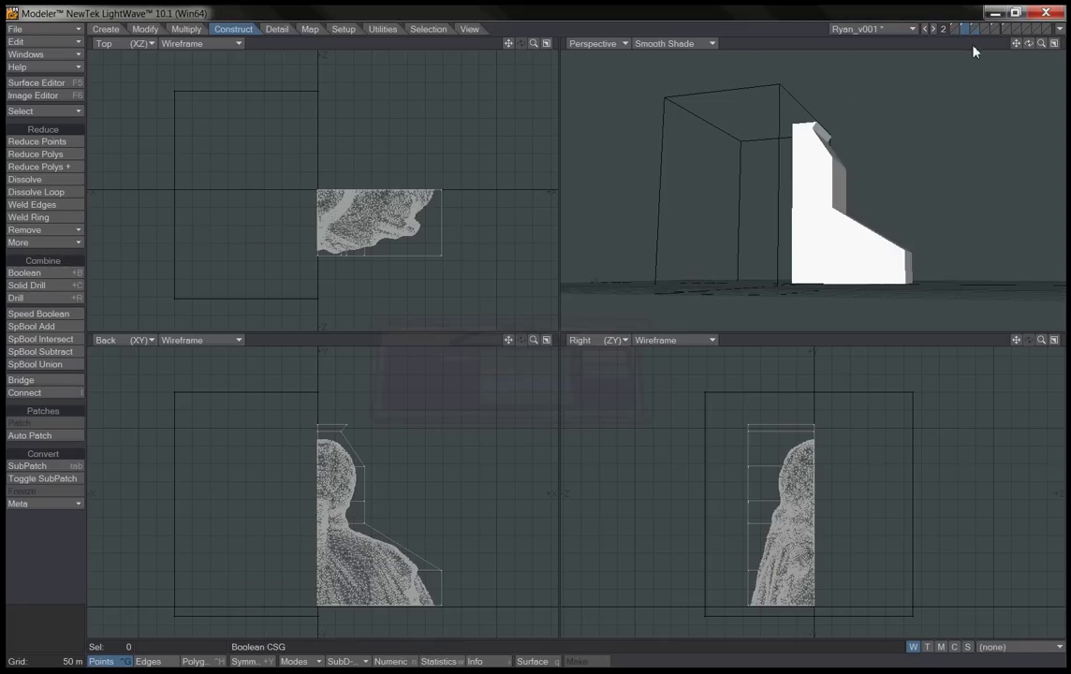
Subtract the box from the front half copy on the sixth layer with a Boolean and delete the third-layer box.
click(997, 30)
shift+click(1001, 30)
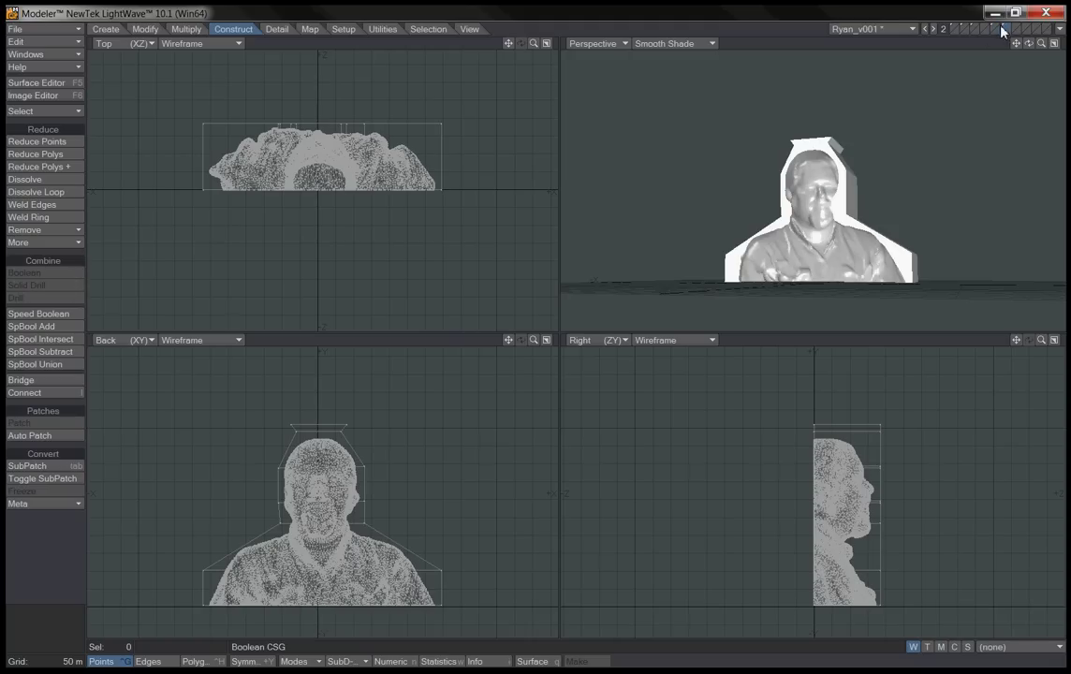
click(977, 35)
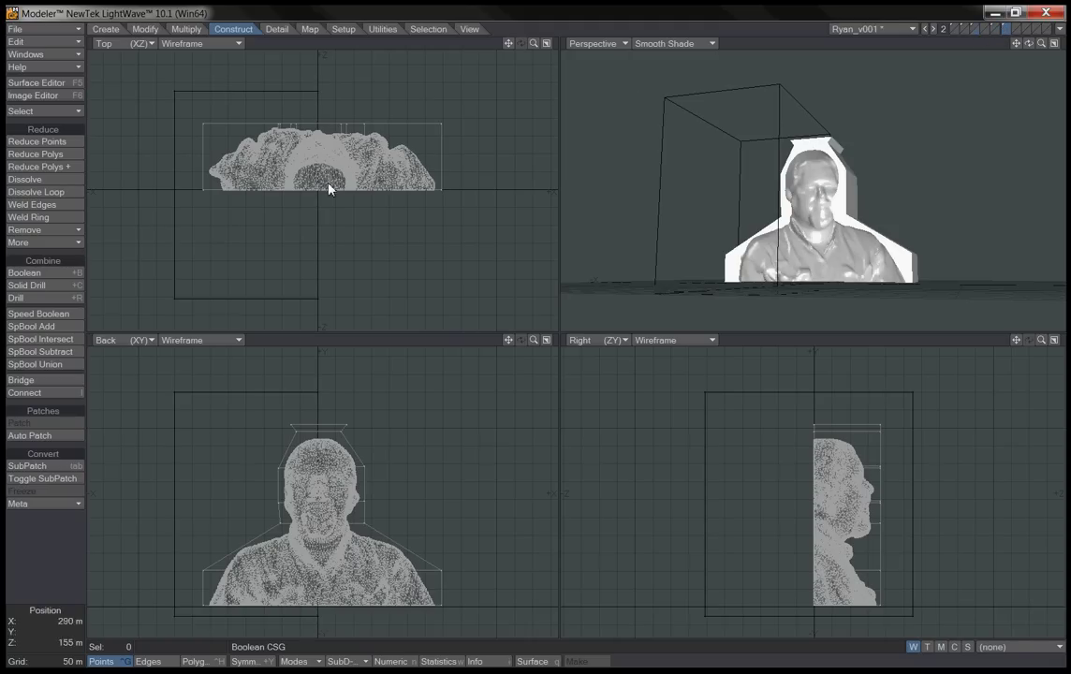
click(40, 273)
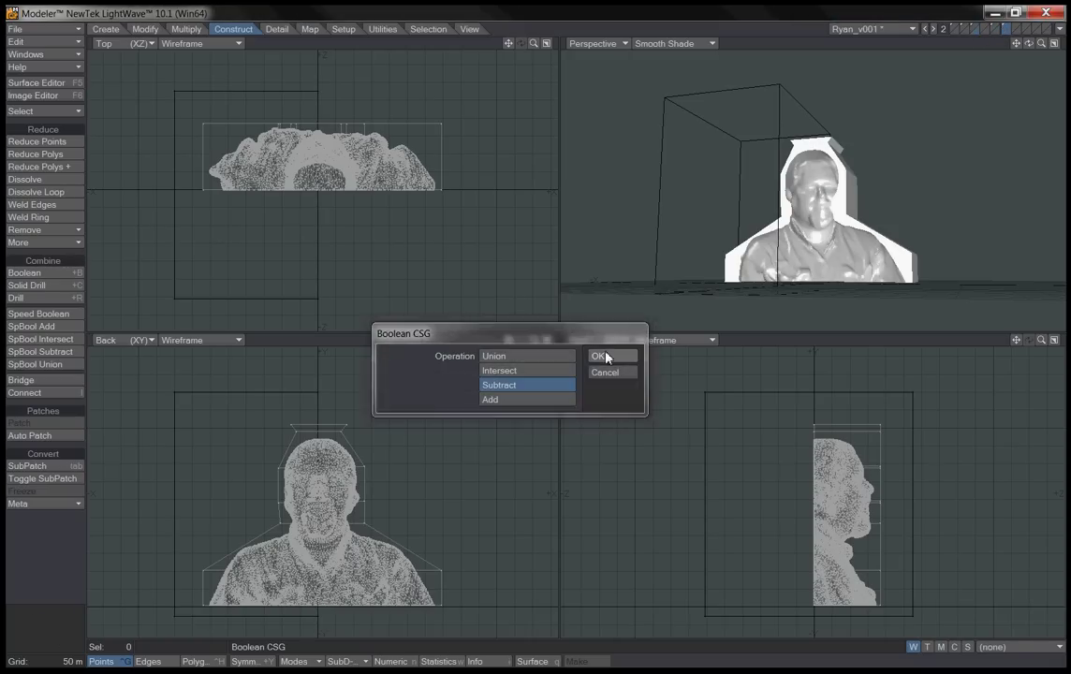
click(595, 355)
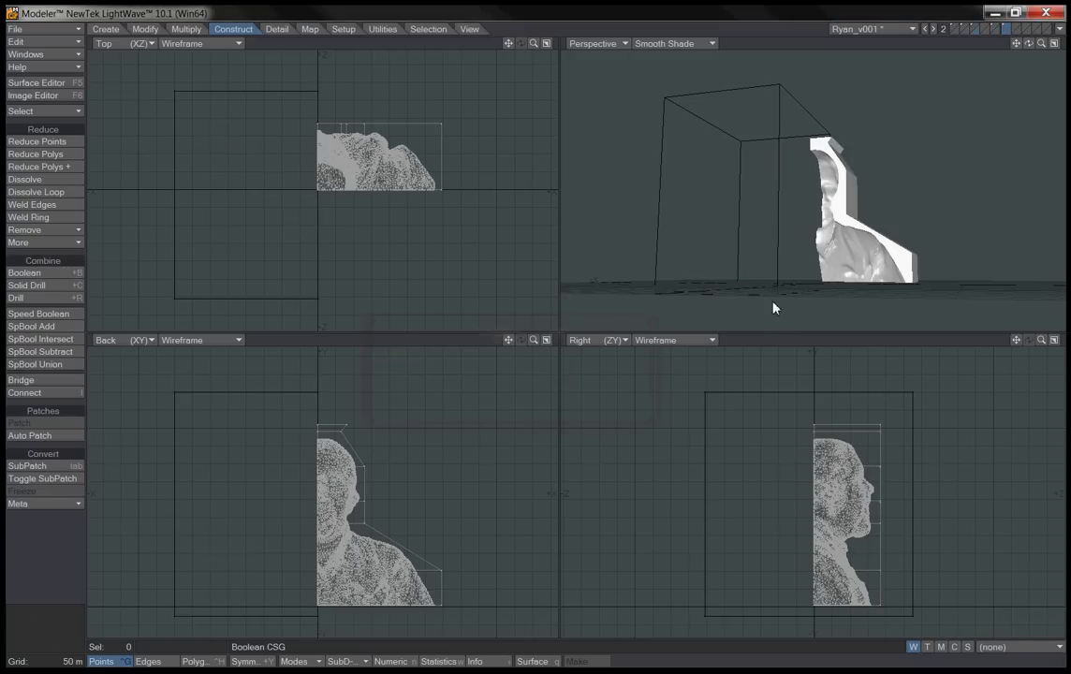
click(976, 33)
key(Delete)
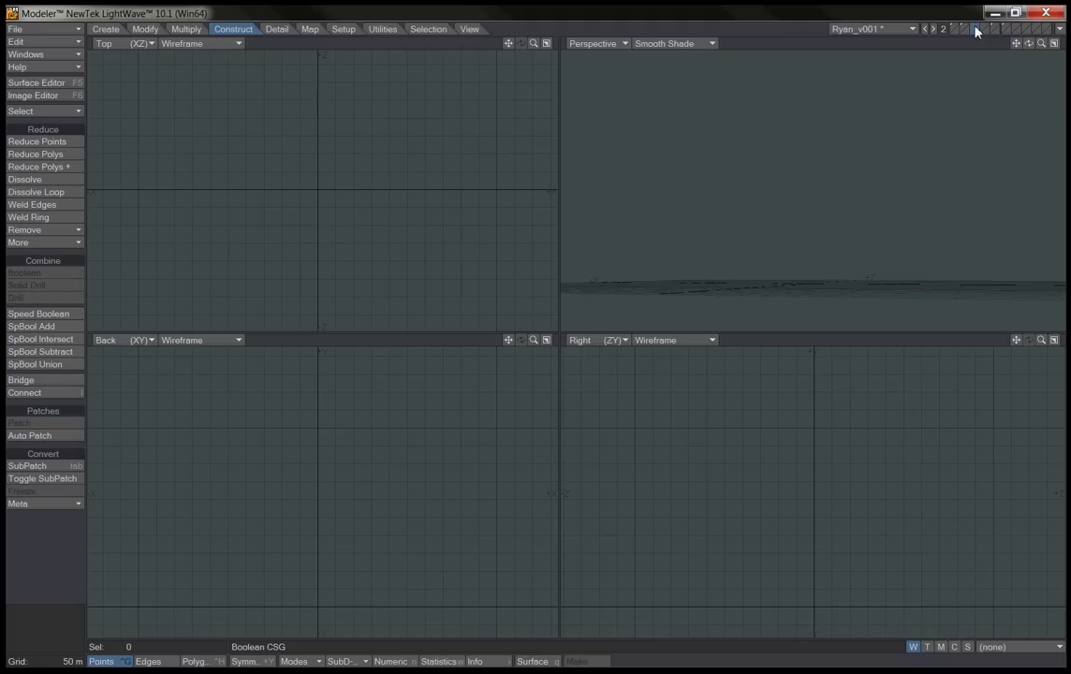
Move the back quarters on the first and second layers diagonally outward, toward negative Z and away from X 0.
click(959, 29)
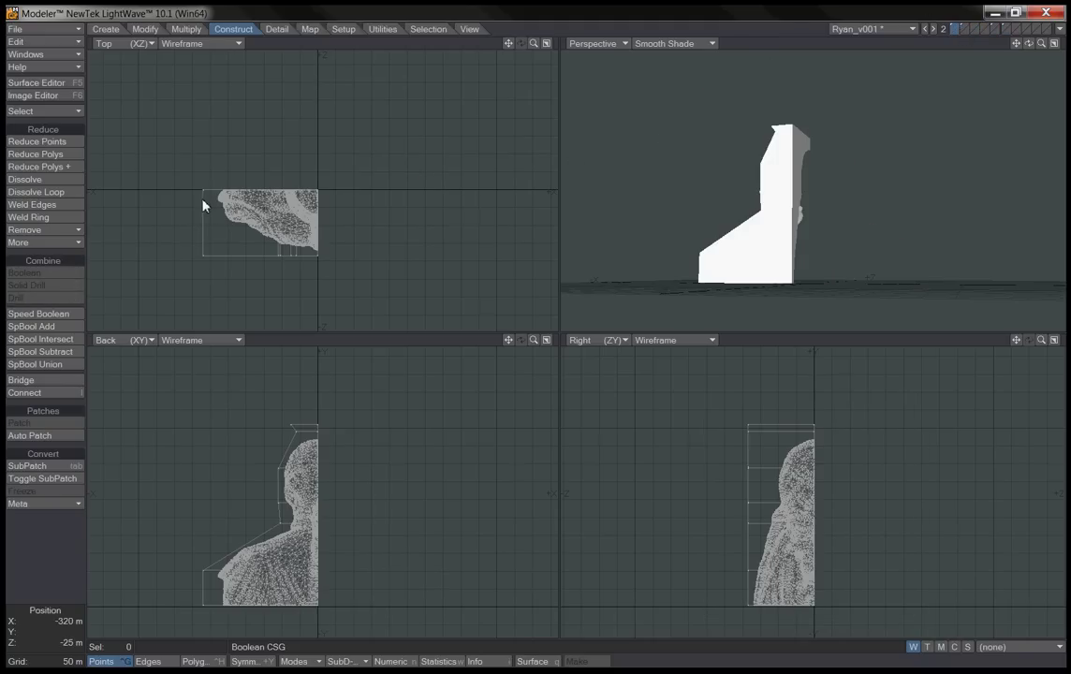
key(t)
drag(220, 230, 205, 245)
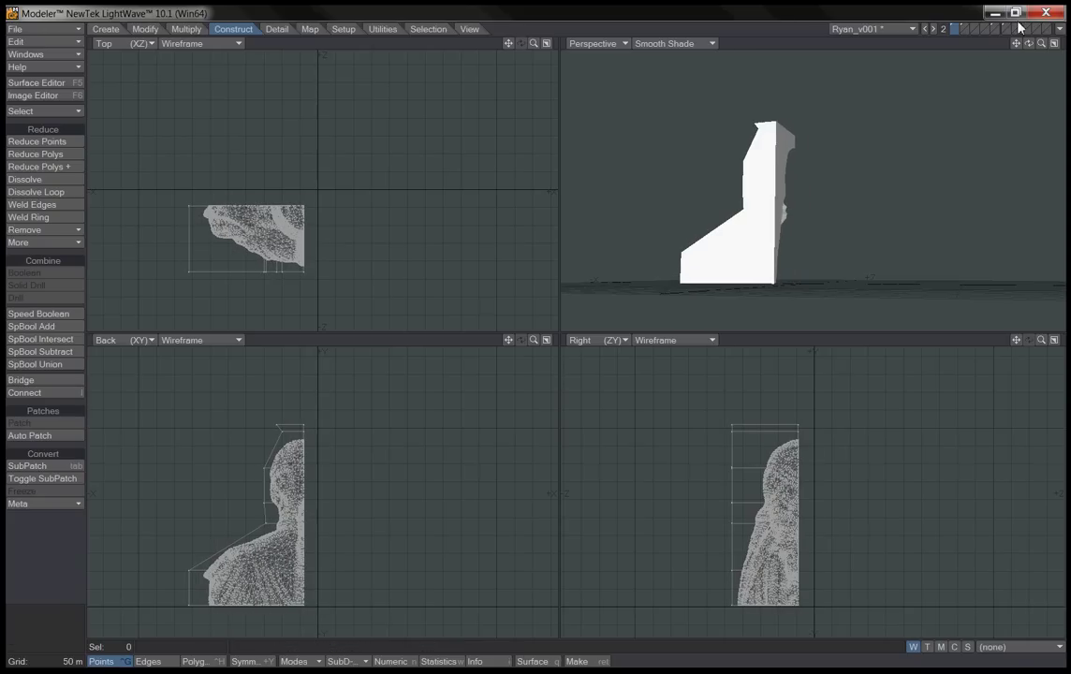
click(961, 31)
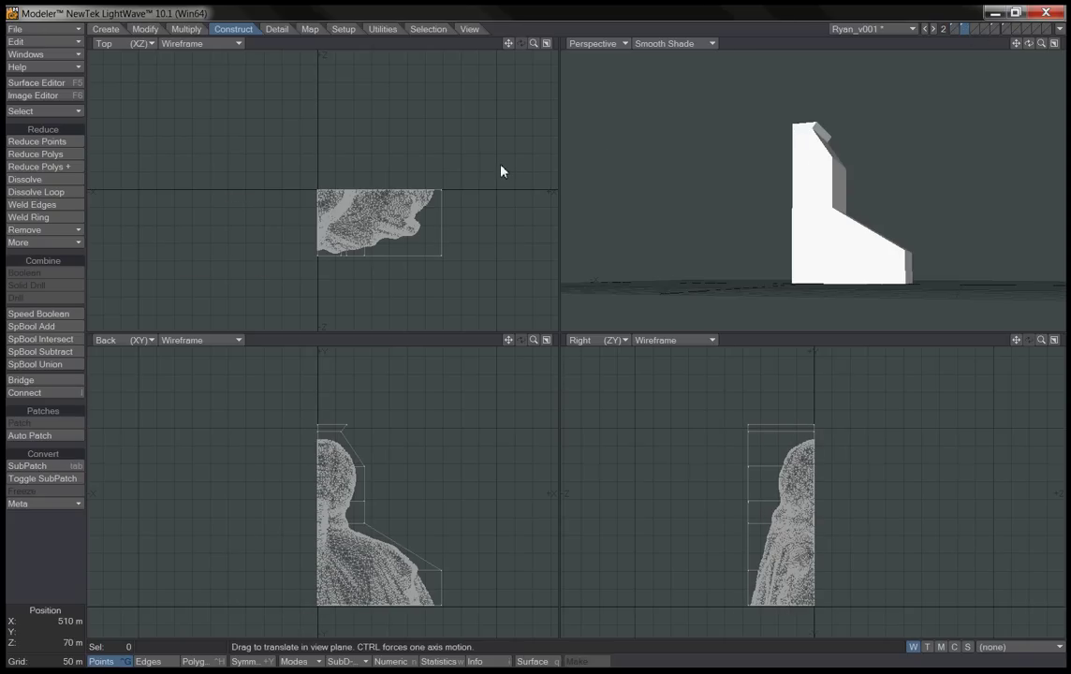
drag(413, 240, 424, 252)
Move the front quarters on the fifth and sixth layers diagonally outward, toward positive Z and away from X 0.
click(995, 30)
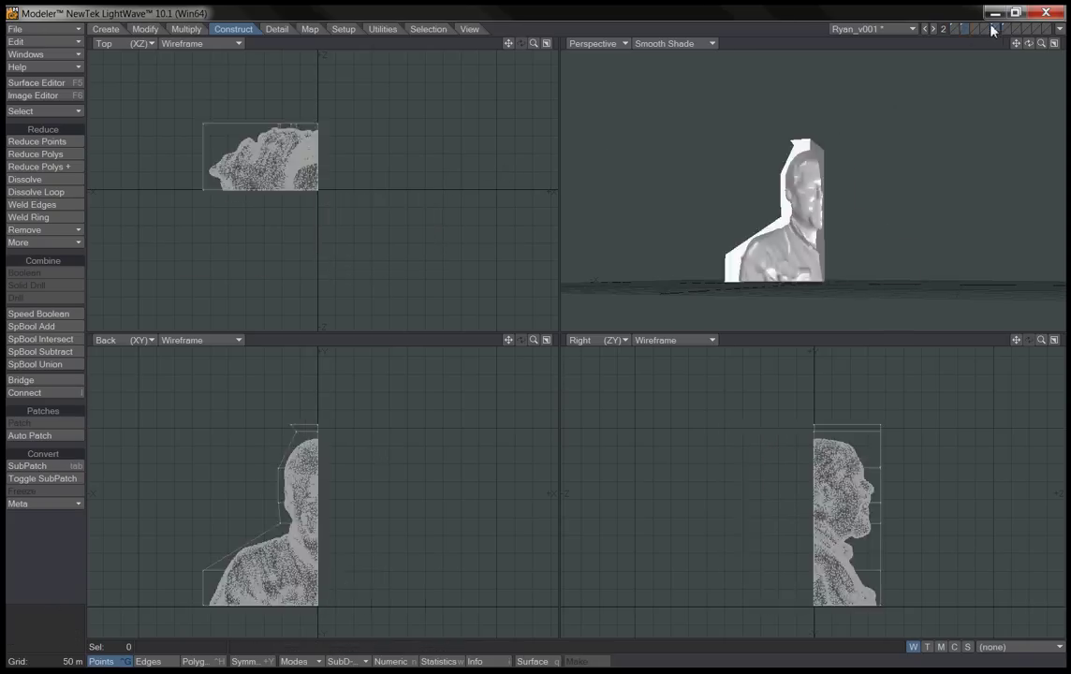
drag(254, 163, 245, 155)
click(1004, 29)
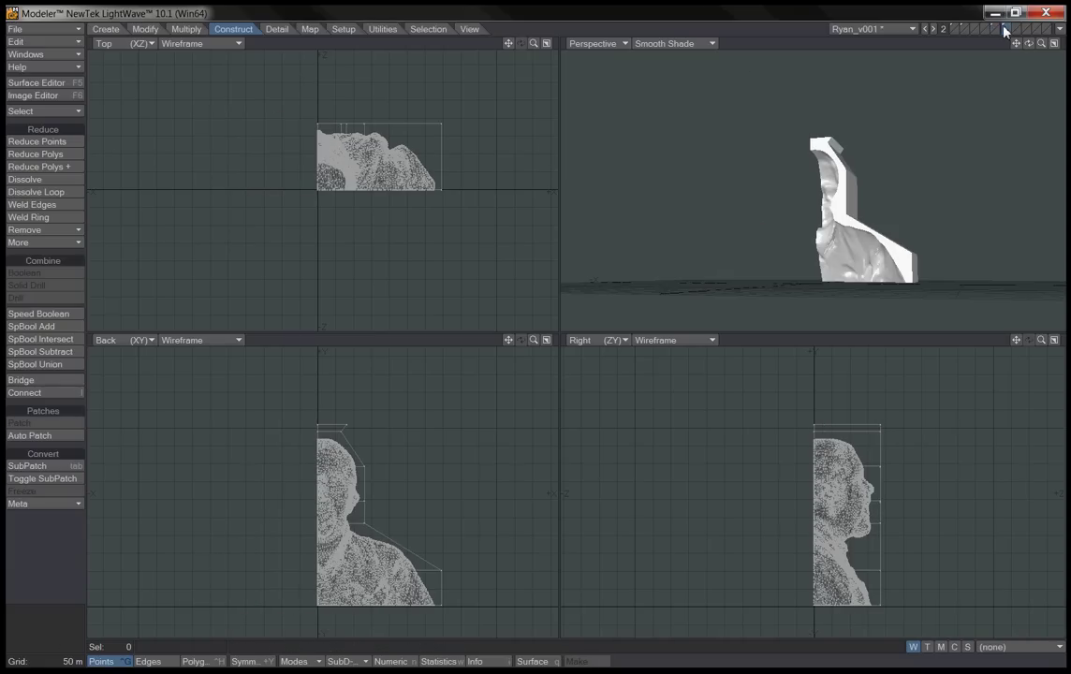
drag(403, 152, 414, 143)
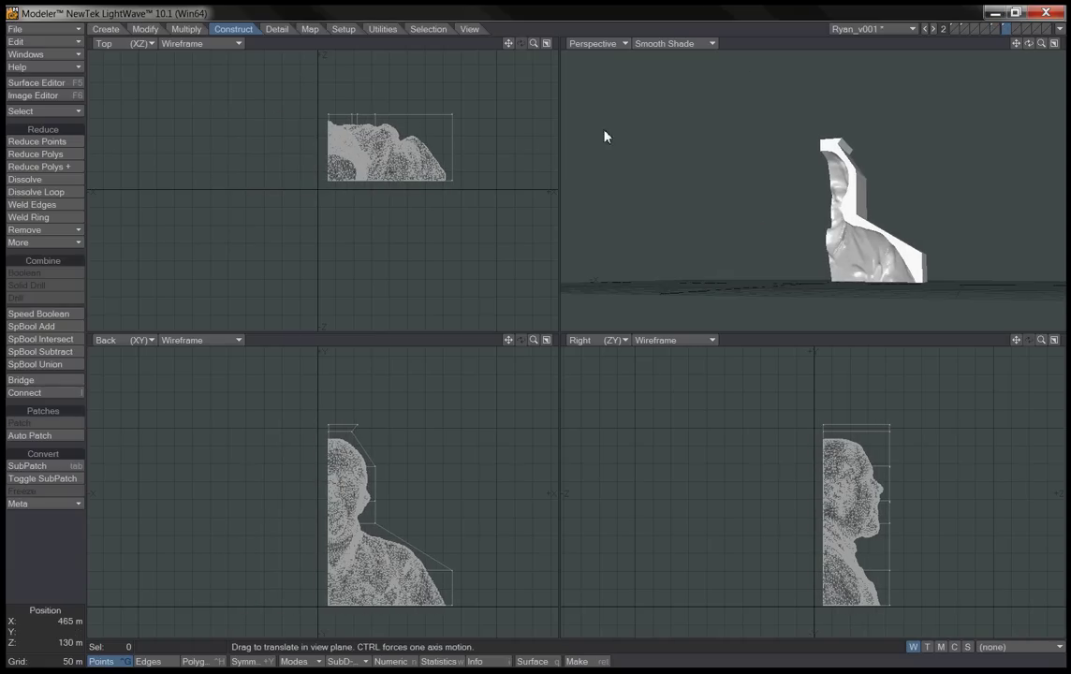
Display the first, second, fifth and sixth layers together and examine the four separated mold quarters from below.
shift+click(994, 29)
shift+click(963, 29)
shift+click(954, 29)
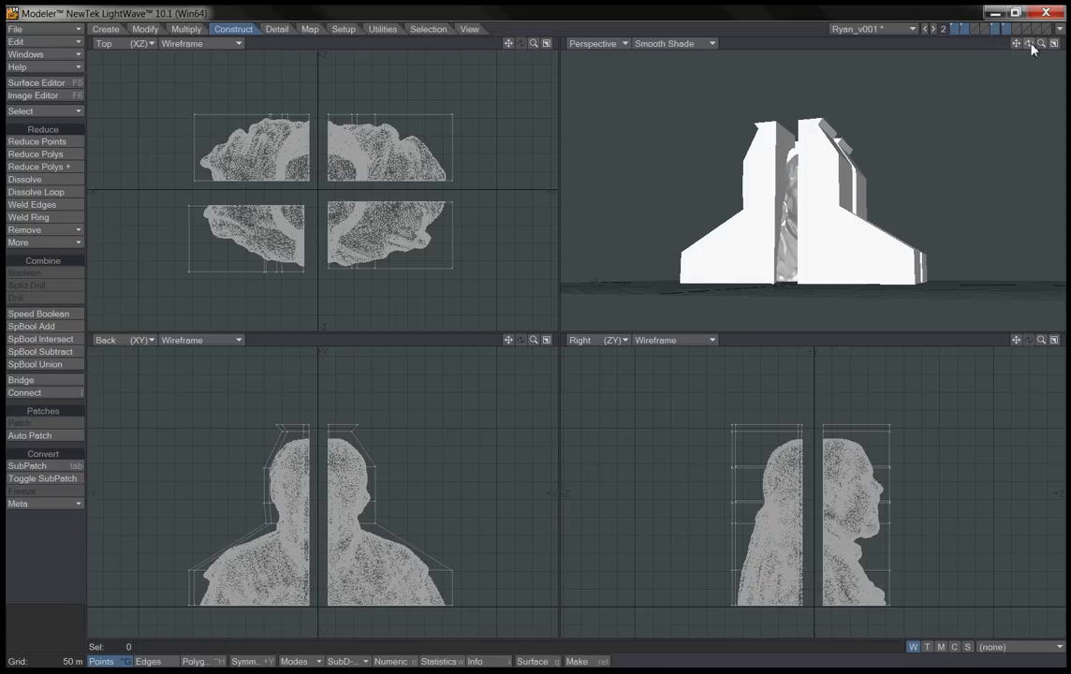
drag(1027, 43, 1041, 86)
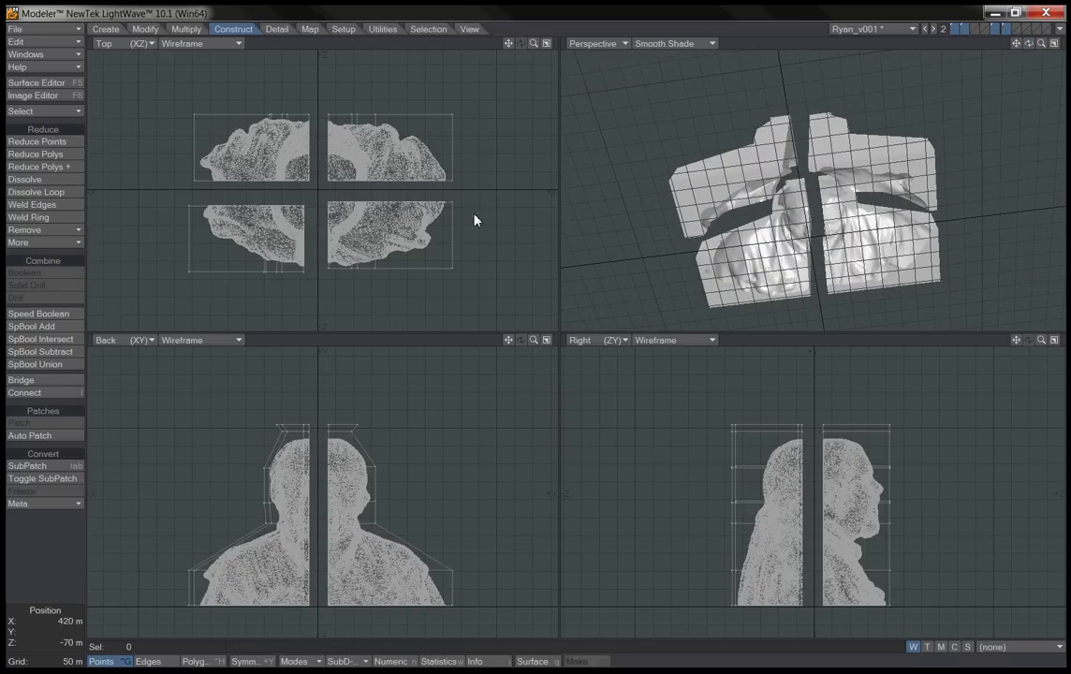
mouse_move(477, 201)
right_down()
mouse_move(107, 217)
mouse_move(554, 326)
right_up()
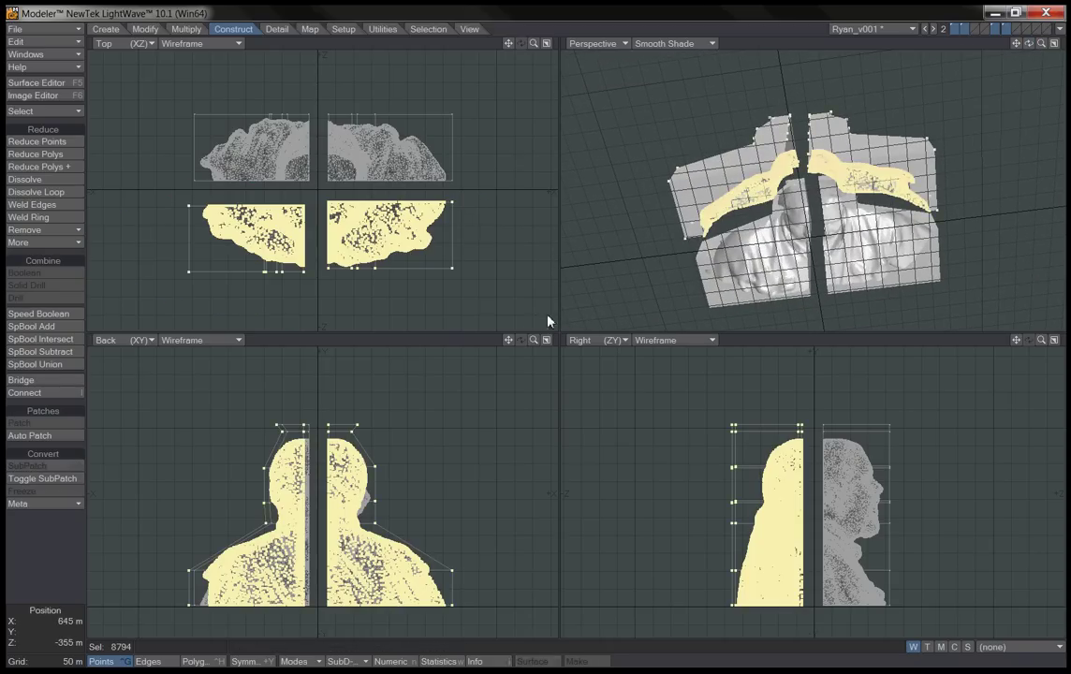
mouse_move(530, 259)
right_down()
mouse_move(32, 145)
mouse_move(615, 300)
right_up()
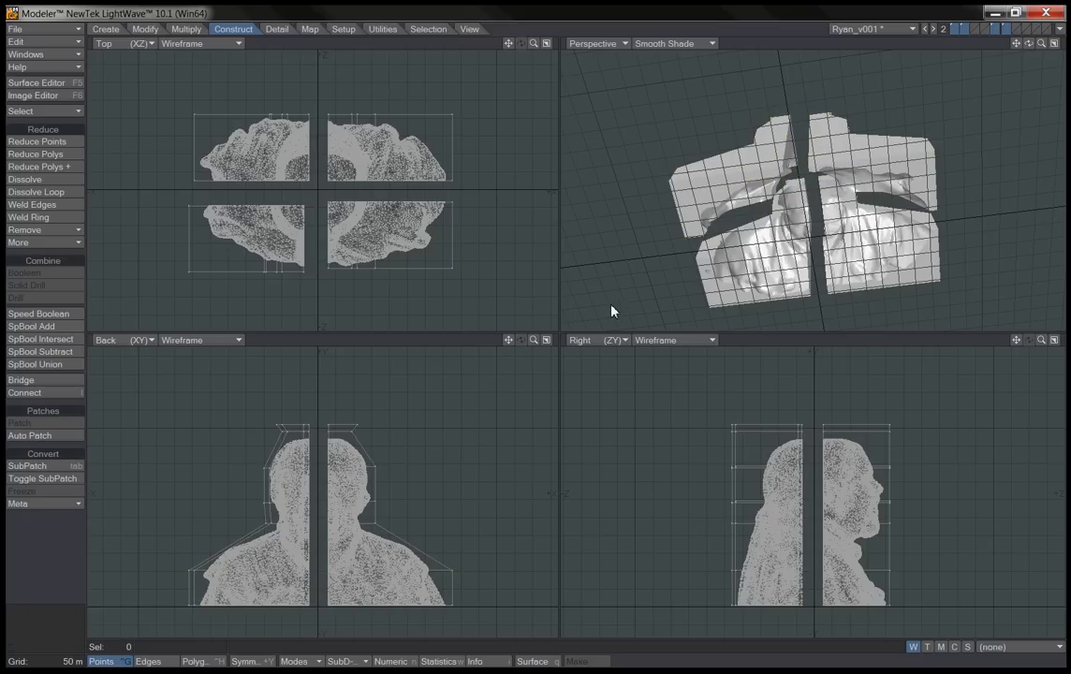